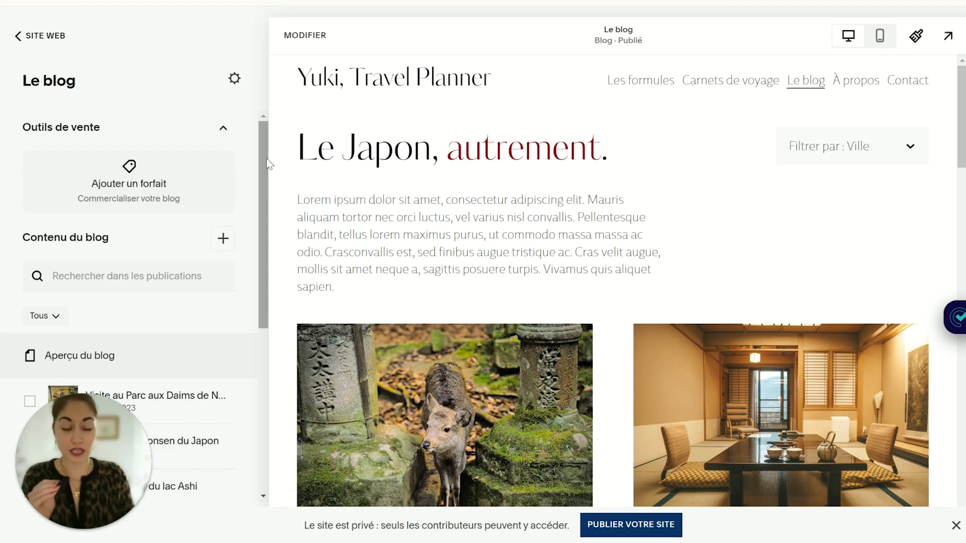
Check the categories assigned to the deer park visit post in its blog post settings
{"action": "left_click_drag", "start_coordinate": [267, 158], "coordinate": [262, 216]}
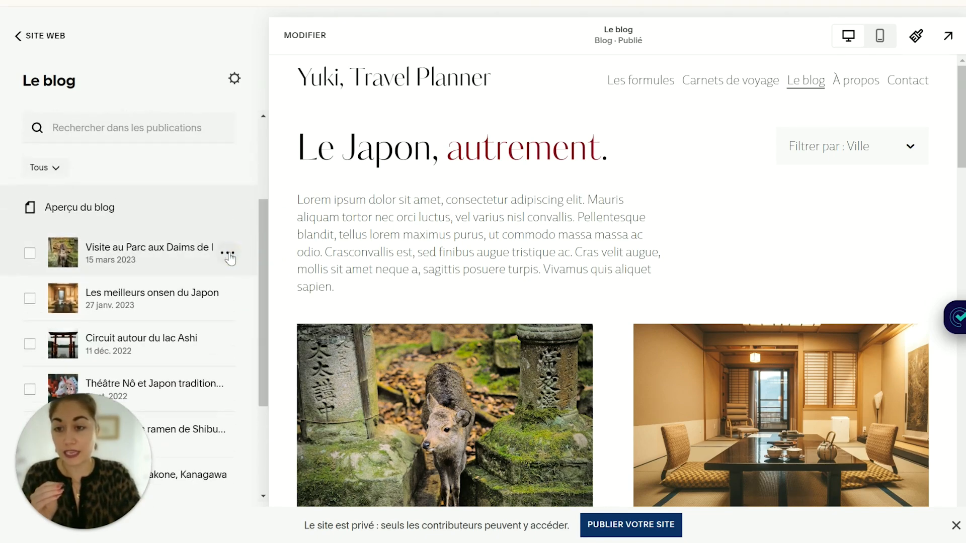
{"action": "left_click", "coordinate": [228, 254]}
{"action": "left_click", "coordinate": [227, 281]}
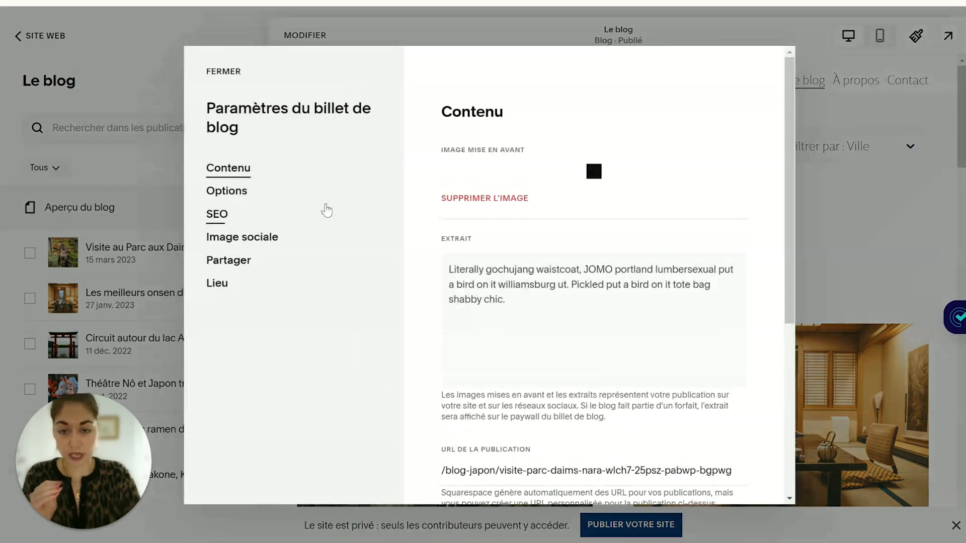
{"action": "left_click", "coordinate": [227, 196]}
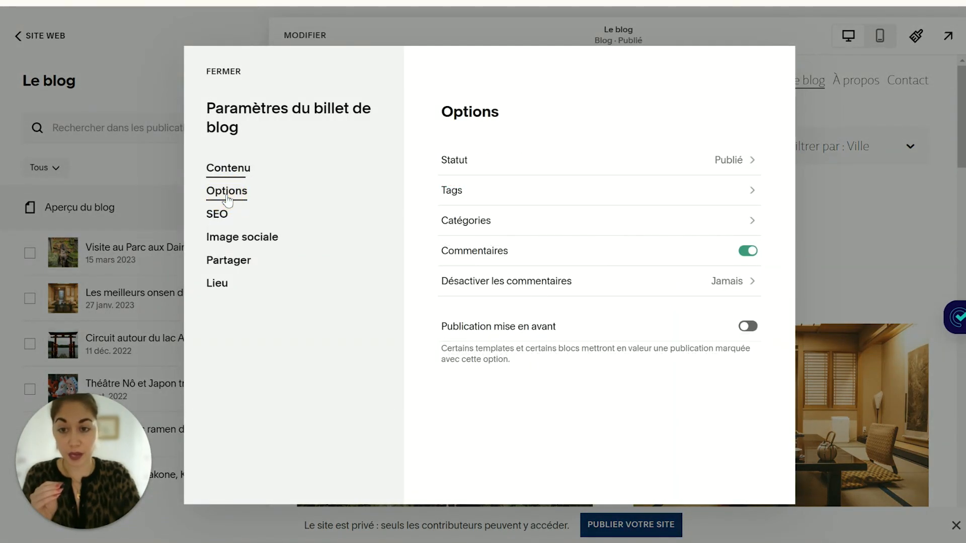
{"action": "left_click", "coordinate": [487, 227]}
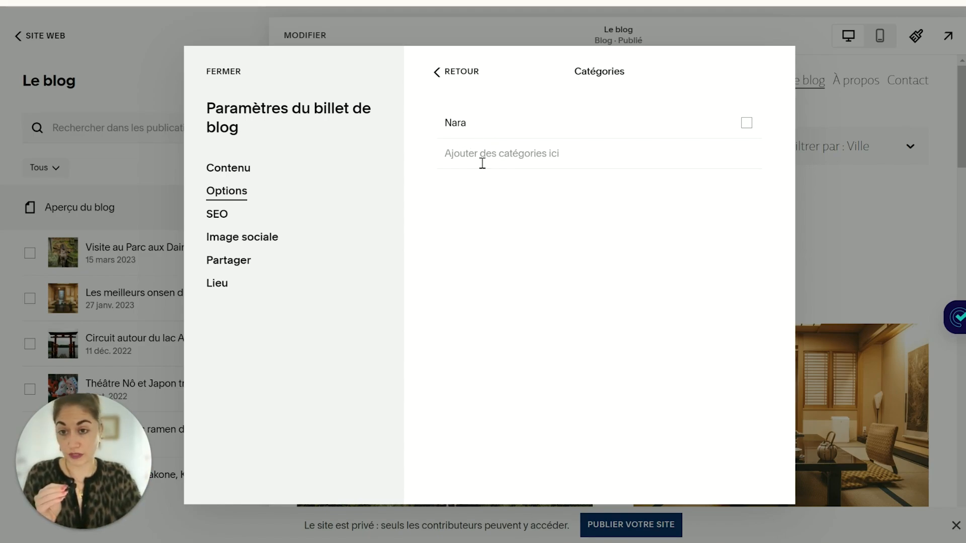
{"action": "left_click", "coordinate": [224, 71]}
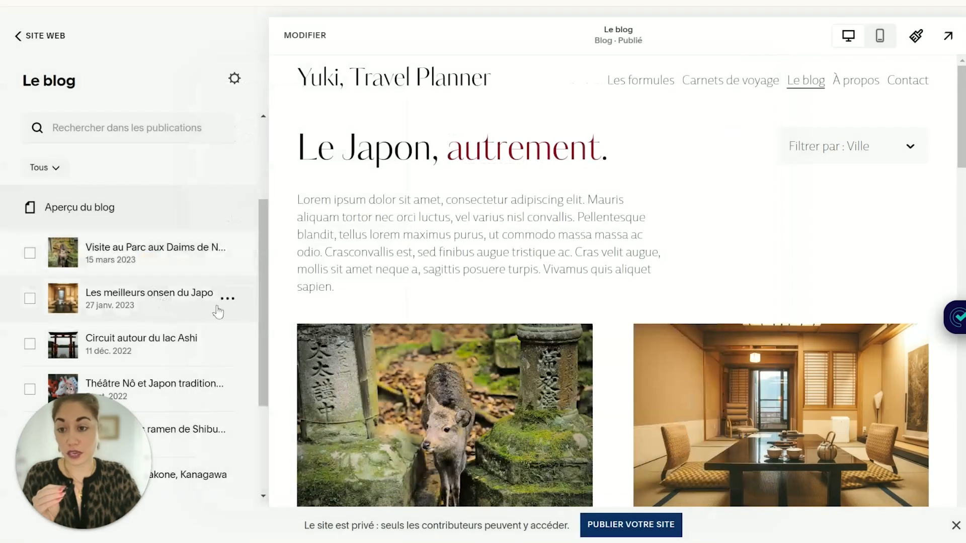
Check the categories assigned to the "Les meilleurs onsen du Japon" post in its settings
{"action": "left_click", "coordinate": [227, 298]}
{"action": "left_click", "coordinate": [230, 328]}
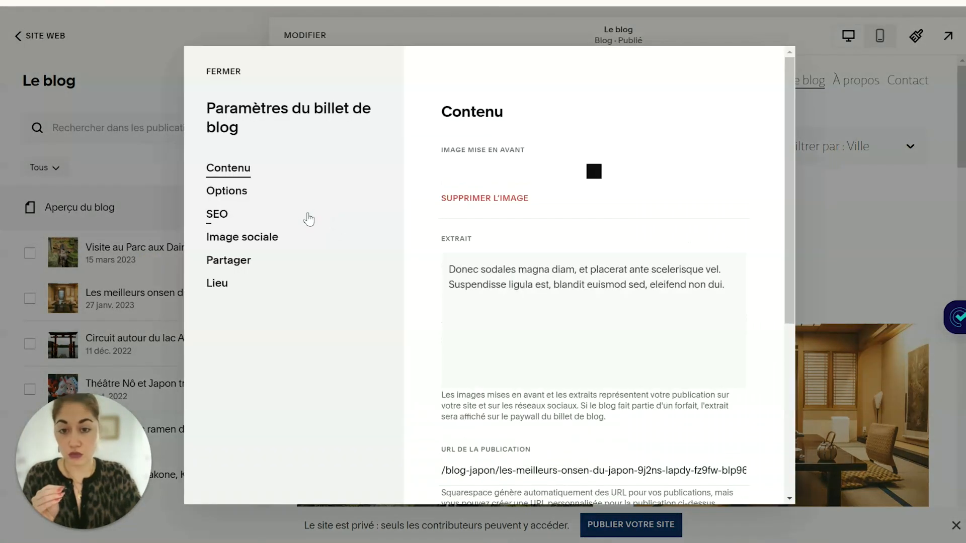
{"action": "left_click", "coordinate": [226, 190]}
{"action": "left_click", "coordinate": [503, 218]}
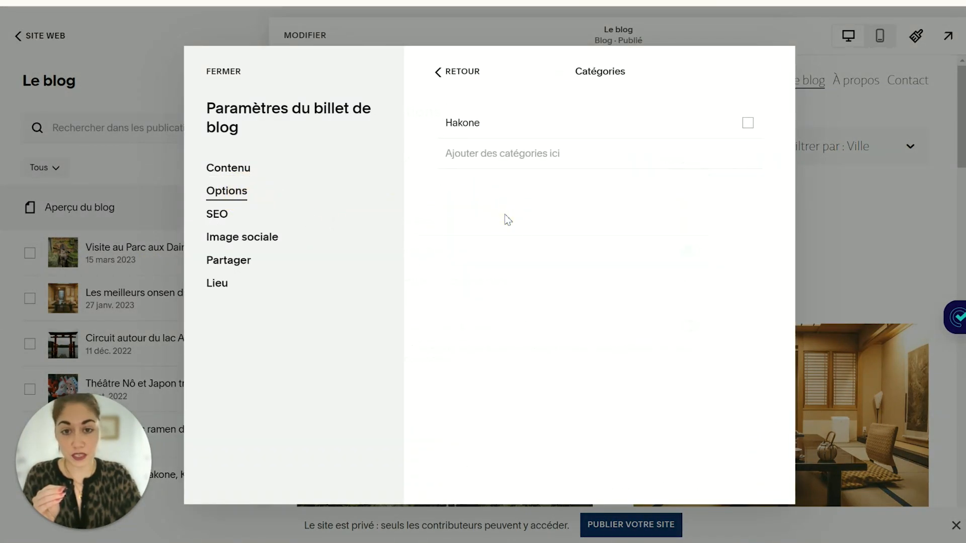
{"action": "left_click", "coordinate": [224, 72]}
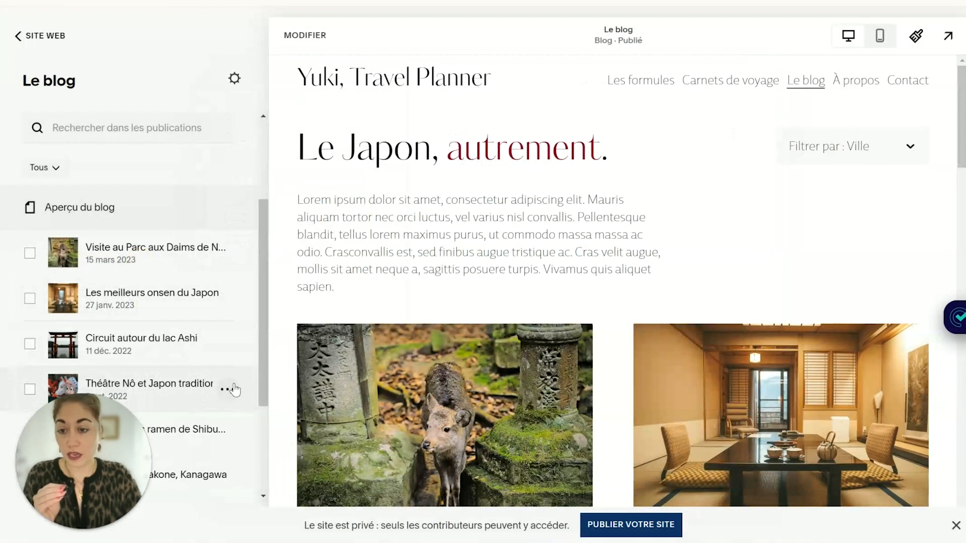
Check the categories assigned to the "Théâtre Nô et Japon" post in its settings
{"action": "left_click", "coordinate": [227, 389]}
{"action": "left_click", "coordinate": [231, 417]}
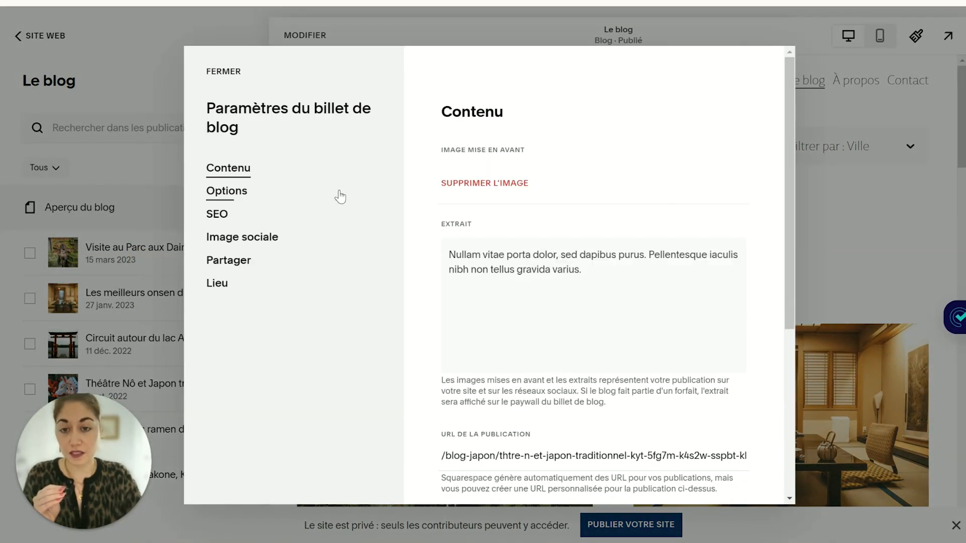
{"action": "left_click", "coordinate": [225, 192]}
{"action": "left_click", "coordinate": [550, 224]}
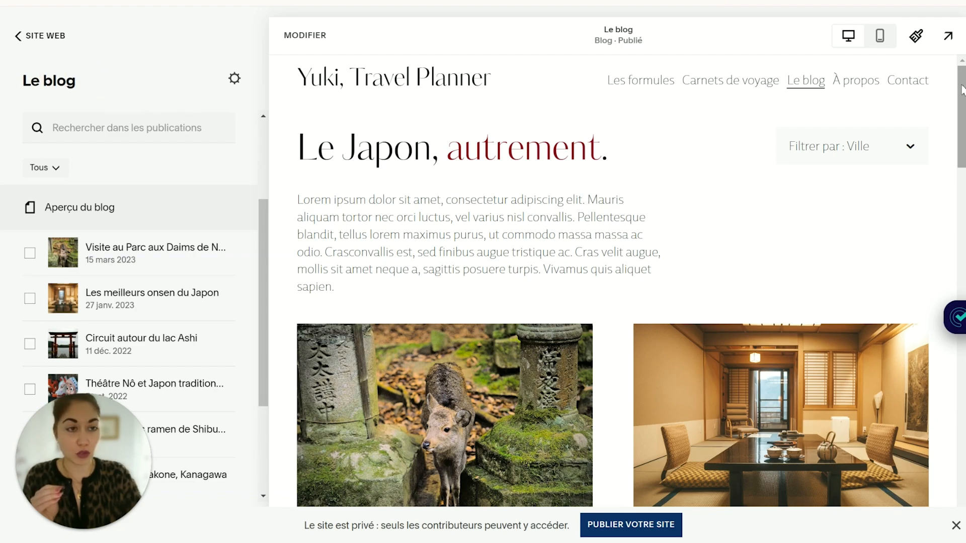
{"action": "left_click_drag", "start_coordinate": [963, 90], "coordinate": [928, 85]}
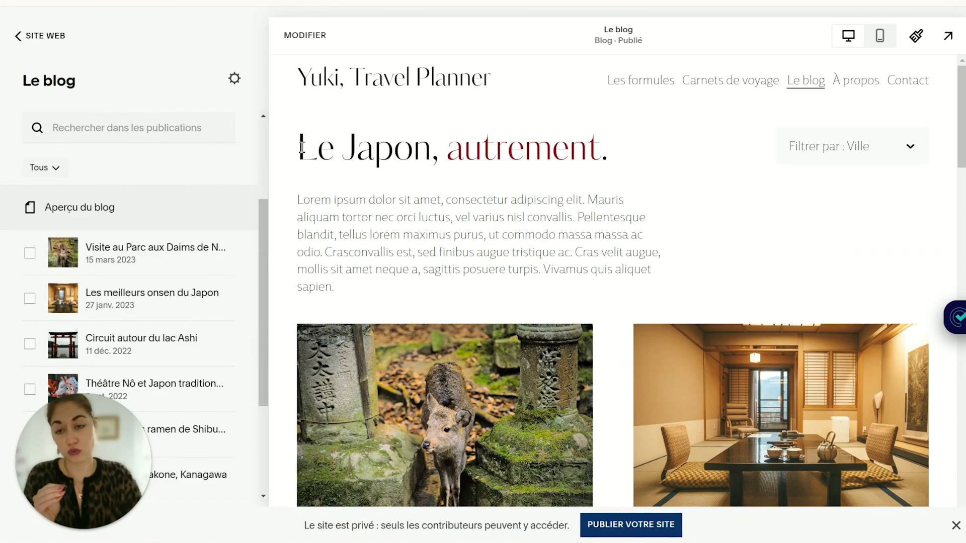
{"action": "left_click_drag", "start_coordinate": [300, 148], "coordinate": [558, 158]}
{"action": "left_click", "coordinate": [530, 175]}
{"action": "triple_click", "coordinate": [386, 203]}
{"action": "left_click", "coordinate": [492, 211]}
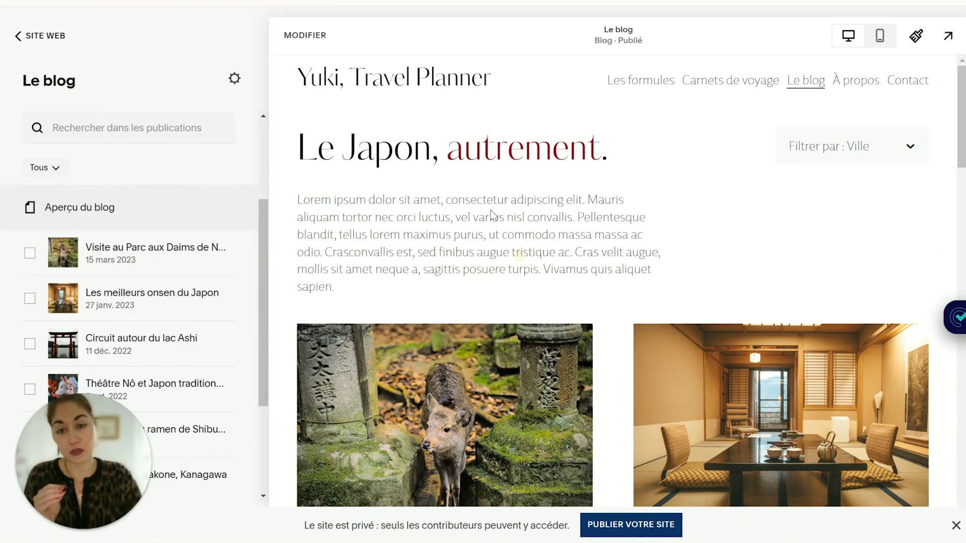
Start editing the blog page and delete the existing "Filtrer par : Ville" dropdown block from the intro section
{"action": "left_click", "coordinate": [305, 35]}
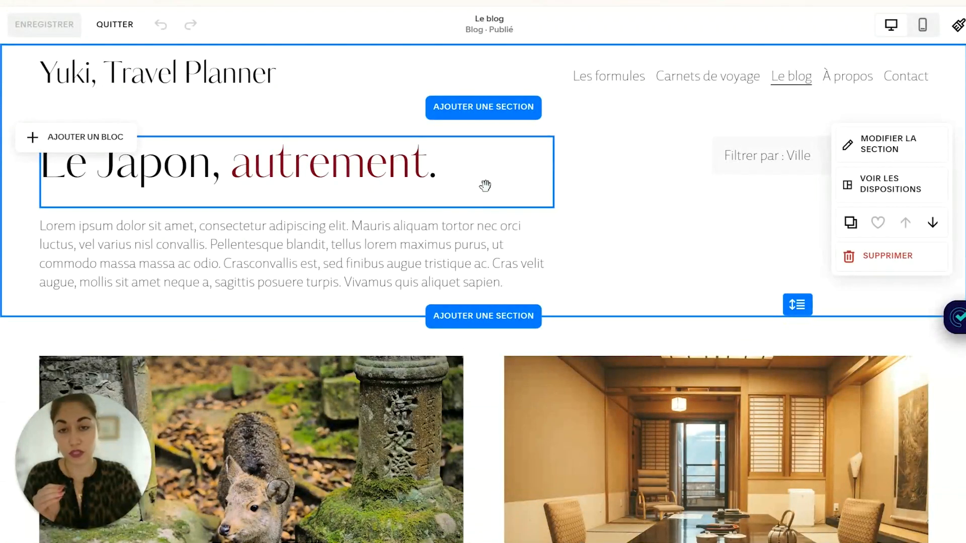
{"action": "left_click", "coordinate": [727, 138]}
{"action": "left_click", "coordinate": [841, 106]}
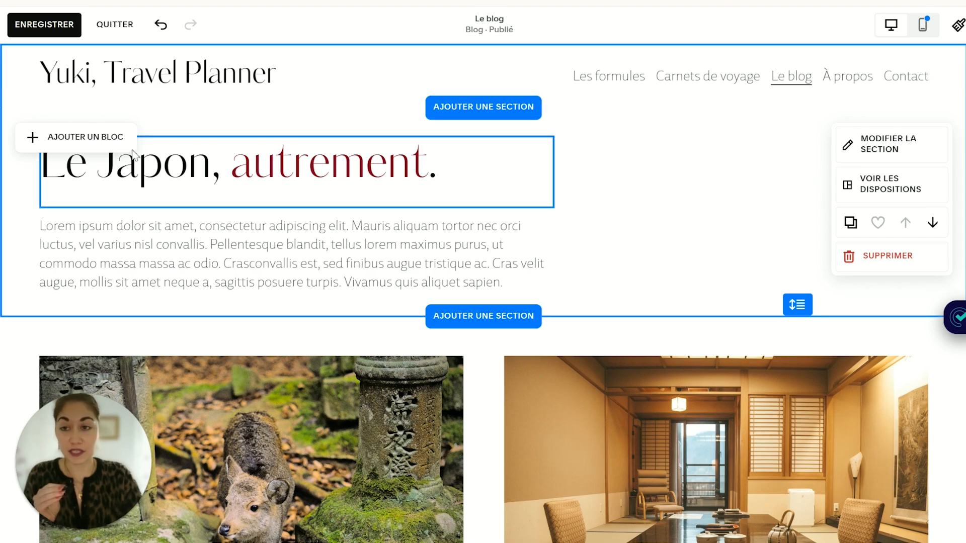
Add an Archive block to the intro section and place it to the right of the "Le Japon, autrement." heading
{"action": "left_click", "coordinate": [86, 138]}
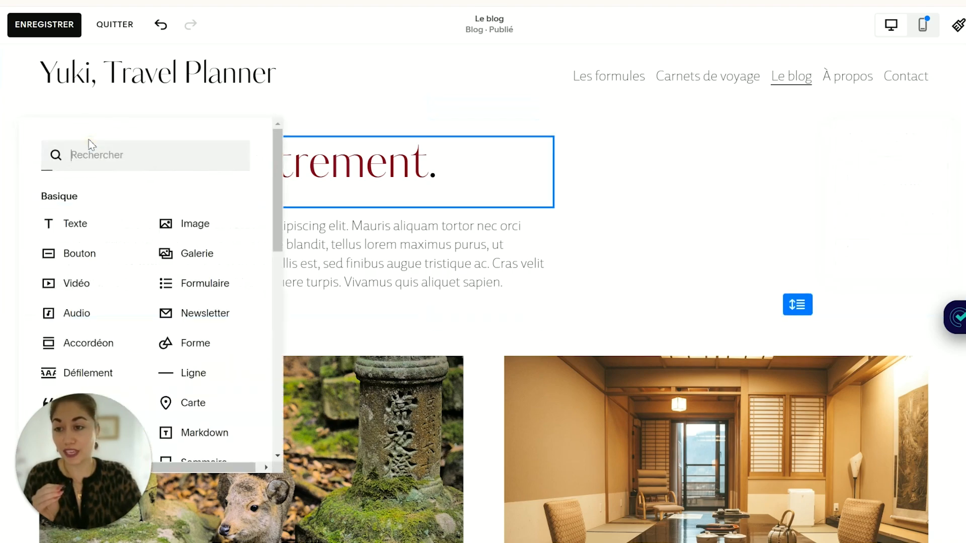
{"action": "type", "text": "arc"}
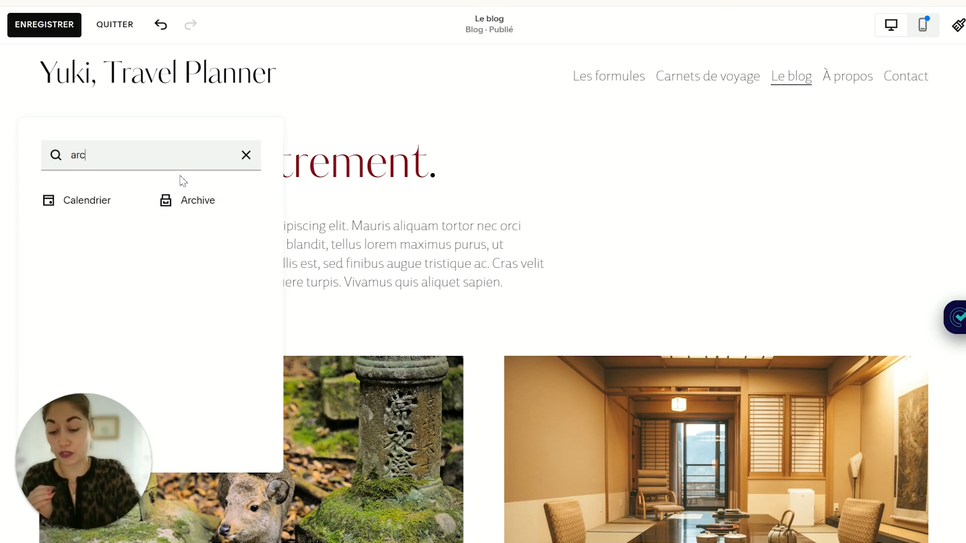
{"action": "left_click", "coordinate": [189, 211]}
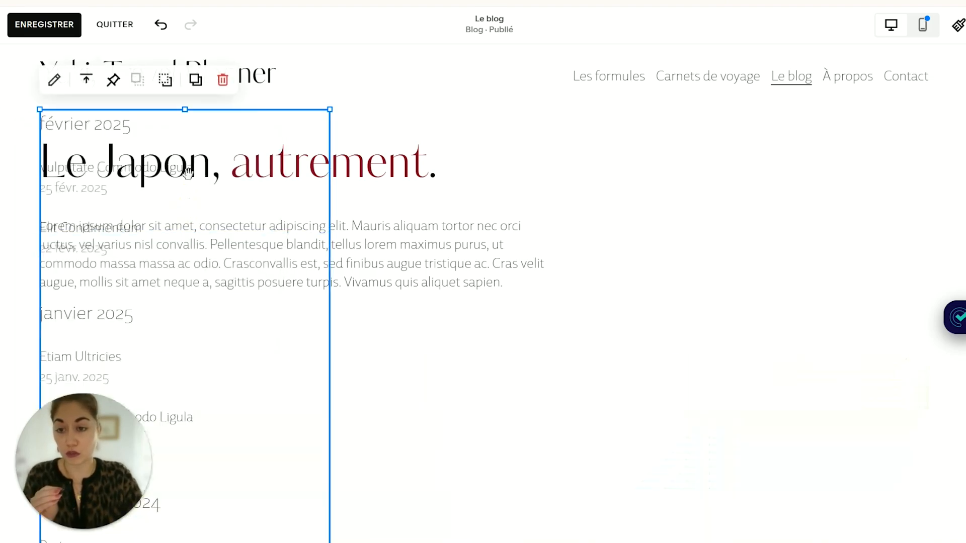
{"action": "left_click_drag", "start_coordinate": [190, 130], "coordinate": [663, 165]}
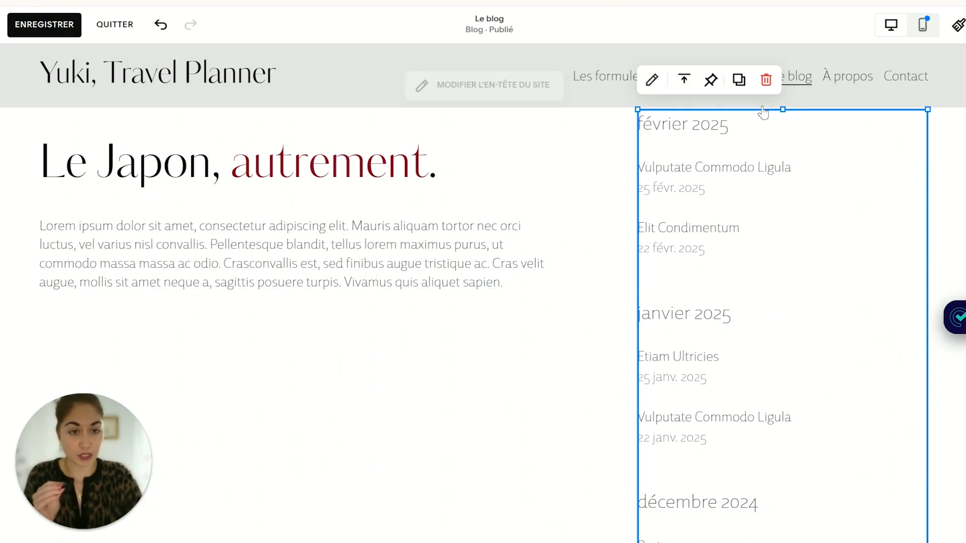
Use "Le blog" as the Archive block's source page and set its layout to Liste déroulante
{"action": "left_click", "coordinate": [652, 81]}
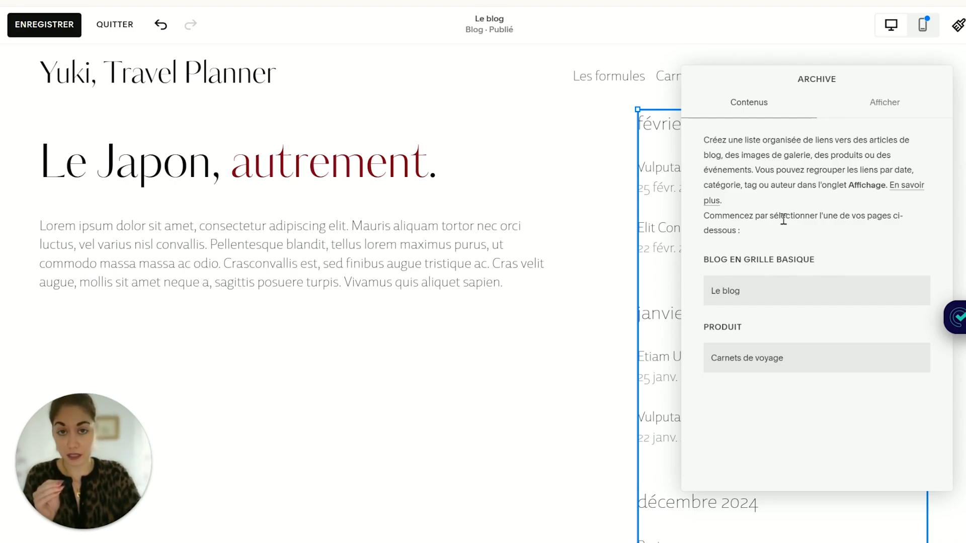
{"action": "left_click", "coordinate": [880, 284]}
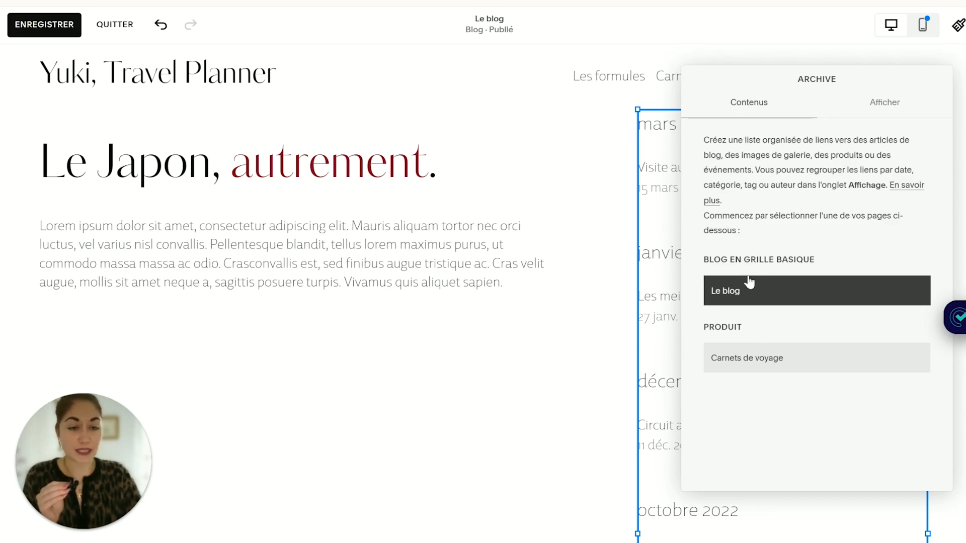
{"action": "left_click", "coordinate": [896, 104]}
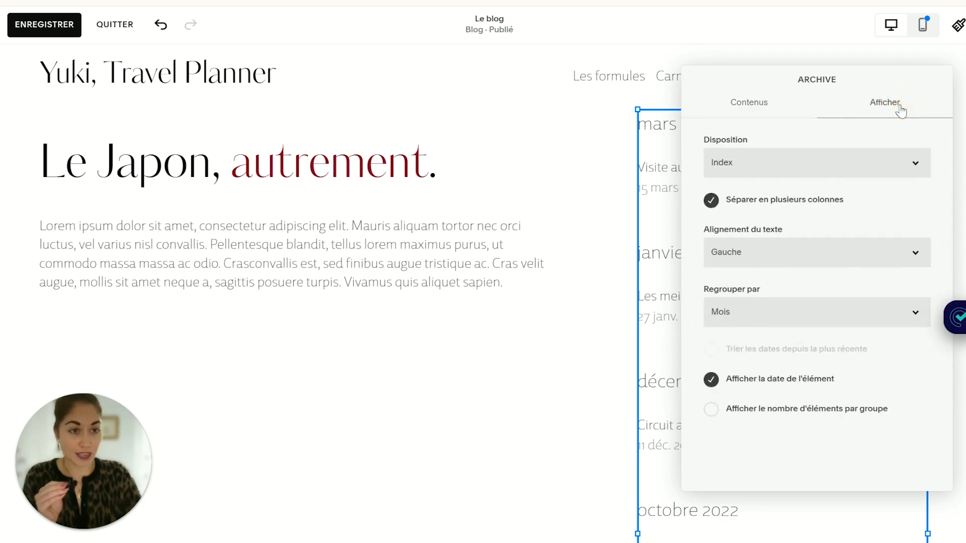
{"action": "left_click", "coordinate": [772, 167]}
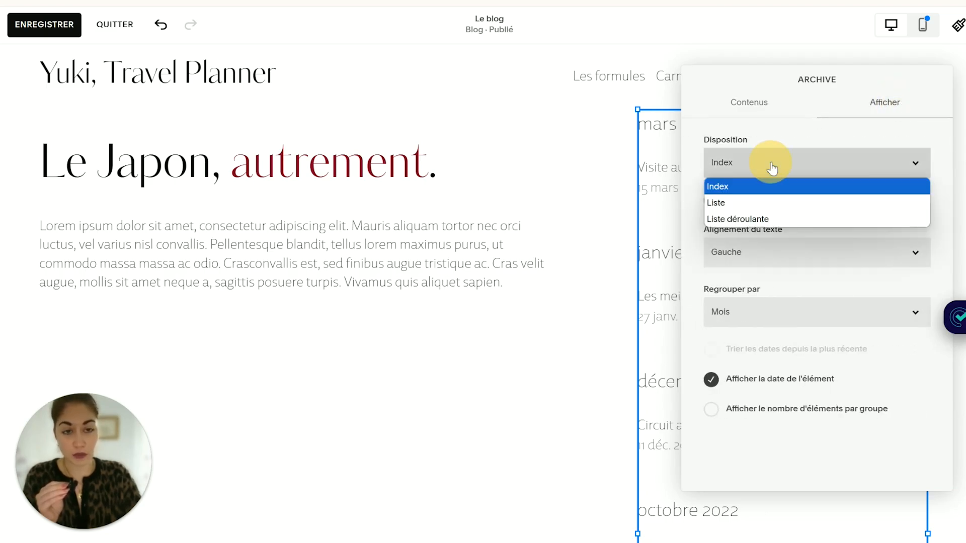
{"action": "left_click", "coordinate": [754, 218]}
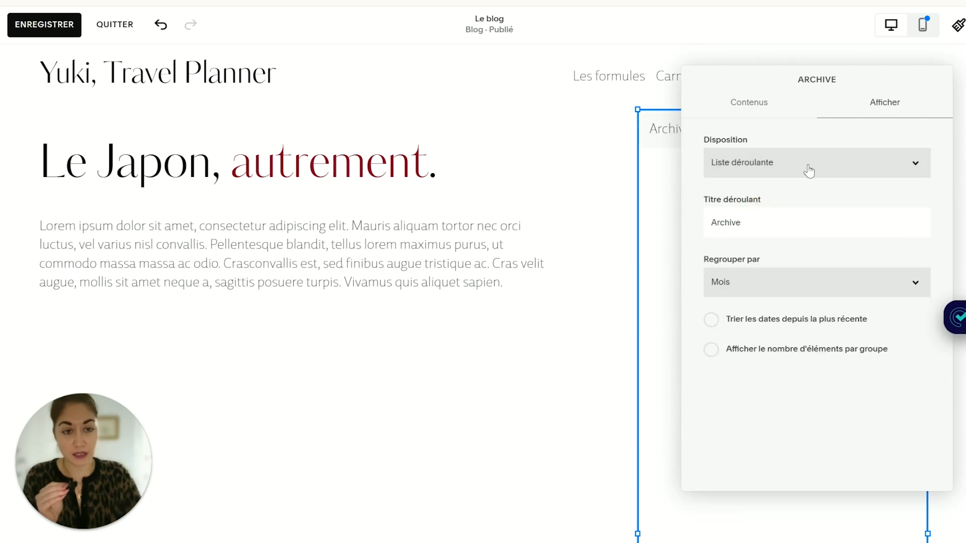
Group the Archive block's entries by Catégorie and sort them by Nom
{"action": "left_click_drag", "start_coordinate": [876, 77], "coordinate": [440, 78]}
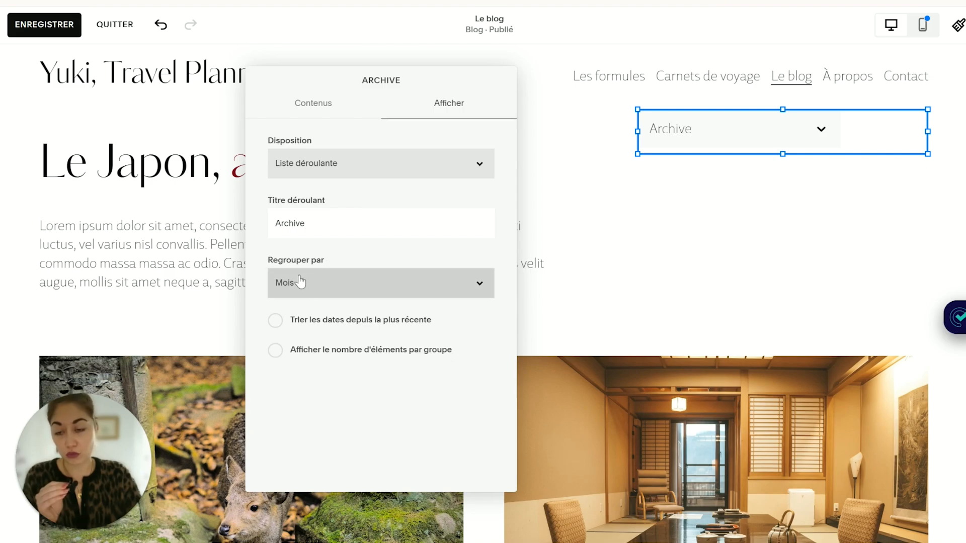
{"action": "left_click", "coordinate": [346, 286]}
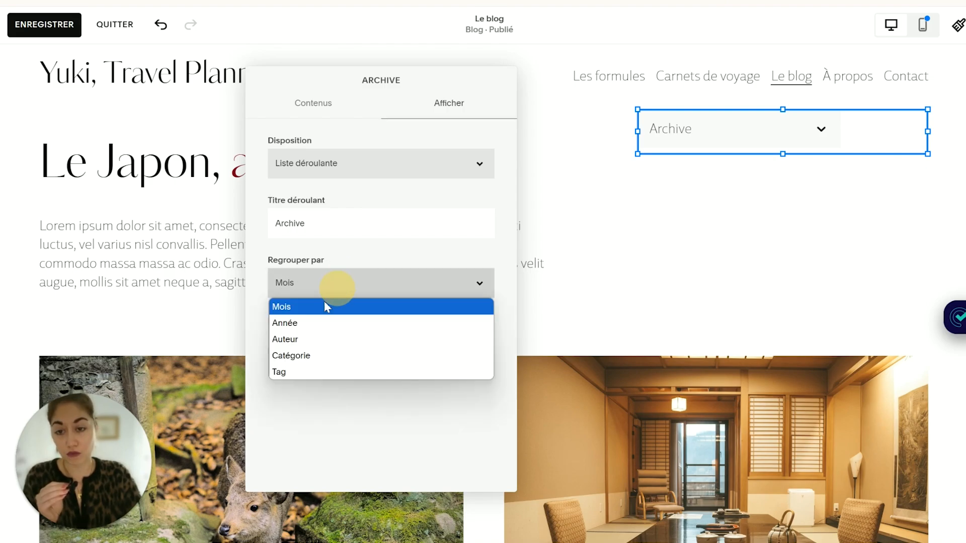
{"action": "left_click", "coordinate": [309, 356]}
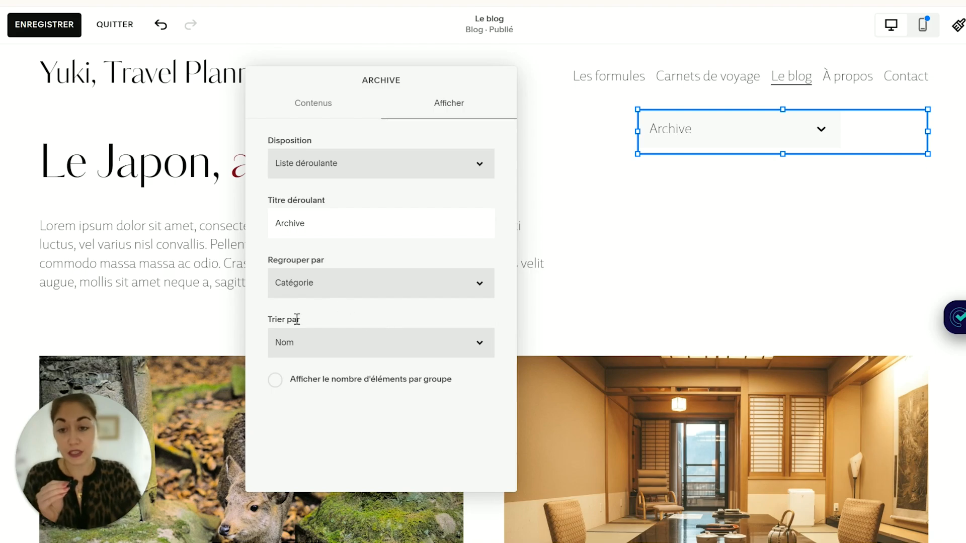
{"action": "left_click", "coordinate": [302, 344]}
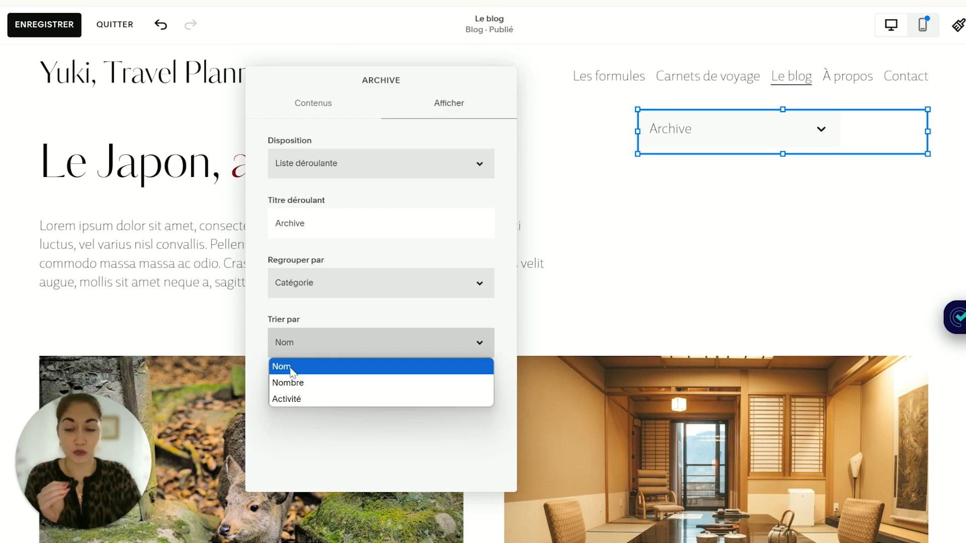
{"action": "left_click", "coordinate": [322, 368]}
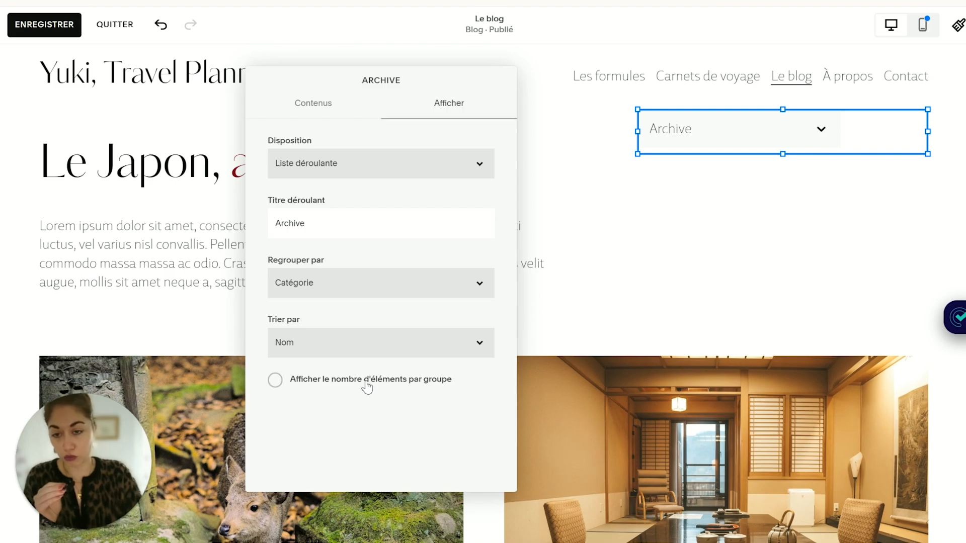
{"action": "left_click", "coordinate": [370, 222]}
{"action": "left_click", "coordinate": [227, 222]}
{"action": "left_click", "coordinate": [757, 103]}
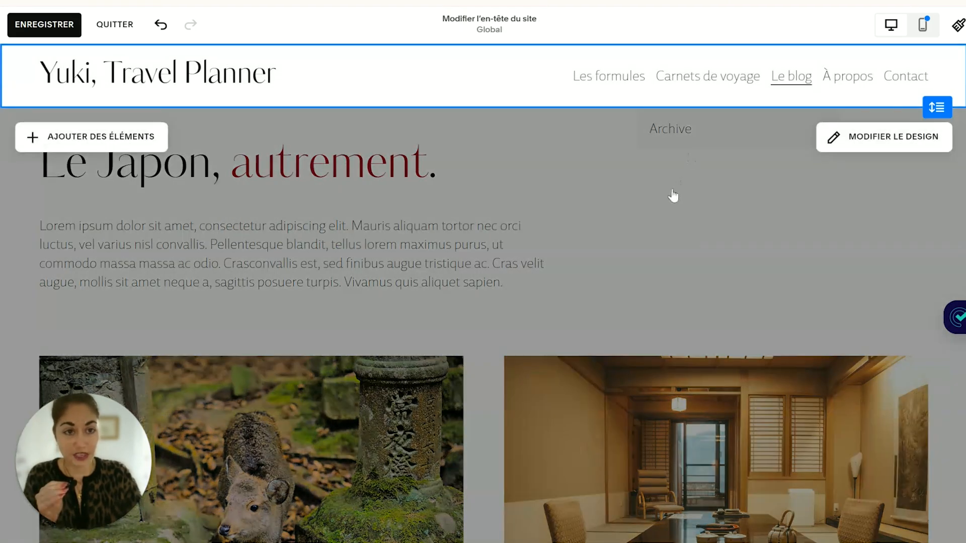
{"action": "left_click", "coordinate": [673, 195]}
Set the Archive block's dropdown title to "Filtre par : Ville" in its display settings
{"action": "left_click", "coordinate": [733, 114]}
{"action": "left_click", "coordinate": [651, 77]}
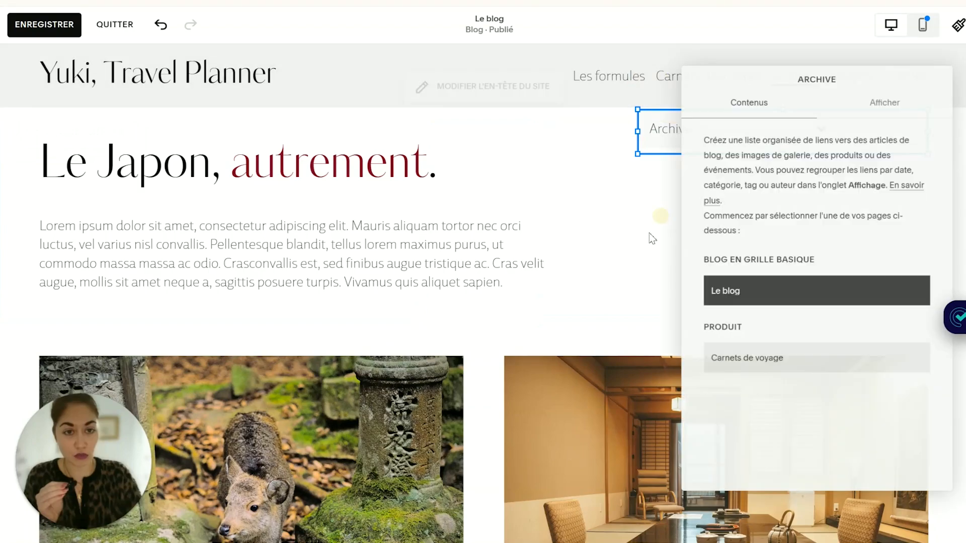
{"action": "left_click", "coordinate": [884, 102]}
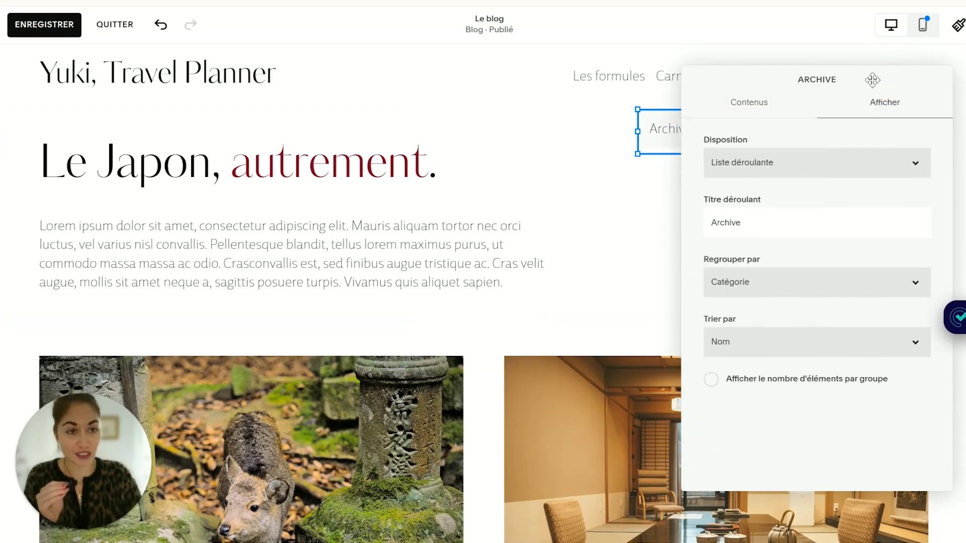
{"action": "left_click_drag", "start_coordinate": [873, 79], "coordinate": [461, 74]}
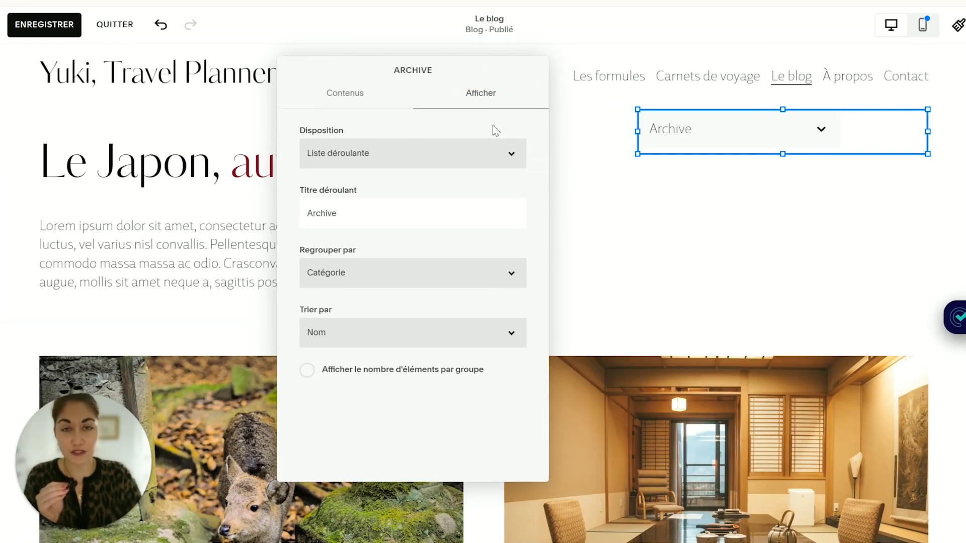
{"action": "double_click", "coordinate": [341, 212]}
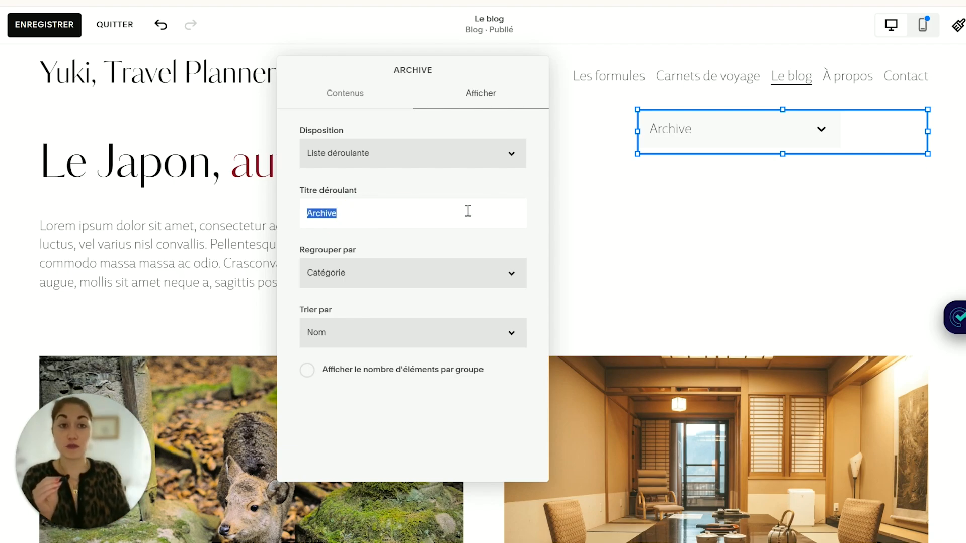
{"action": "type", "text": "F"}
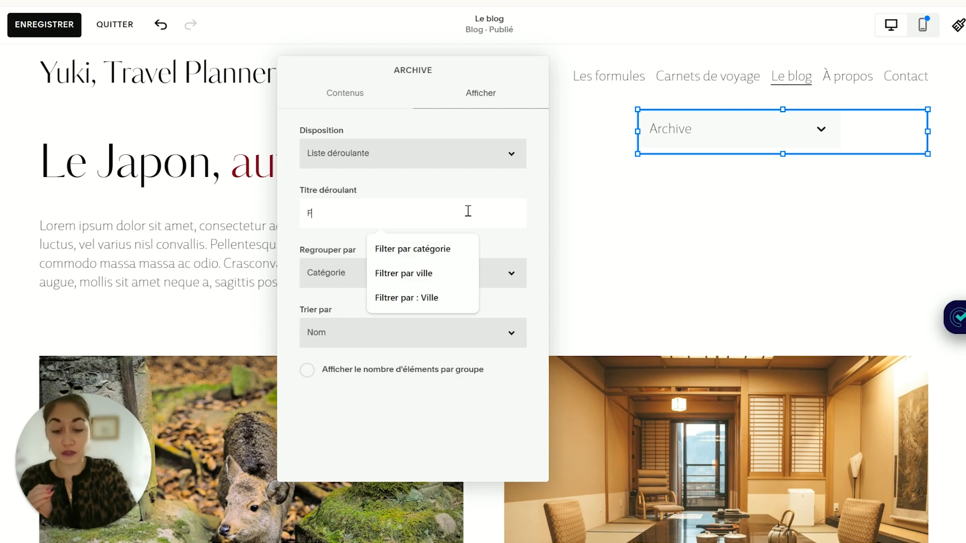
{"action": "type", "text": "iltre par : Ville"}
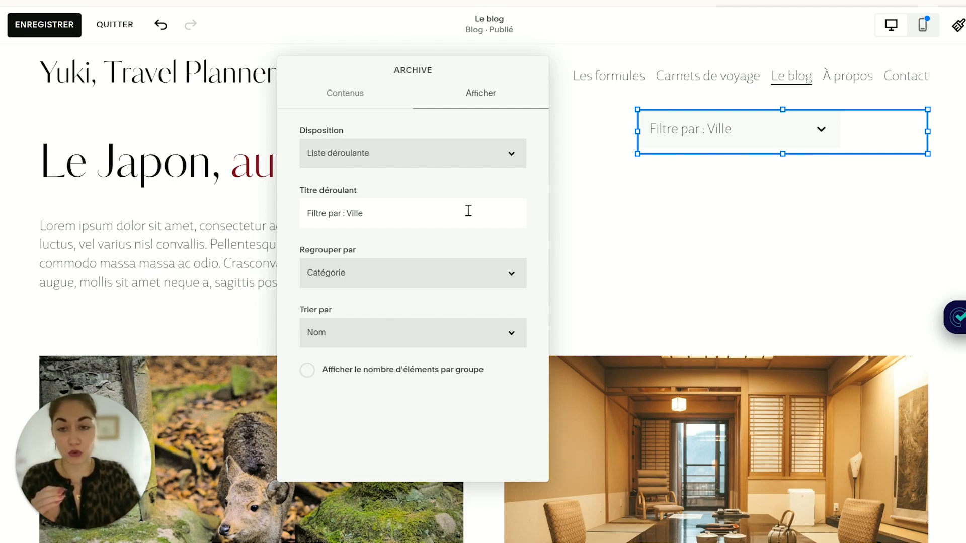
{"action": "left_click_drag", "start_coordinate": [313, 214], "coordinate": [404, 211]}
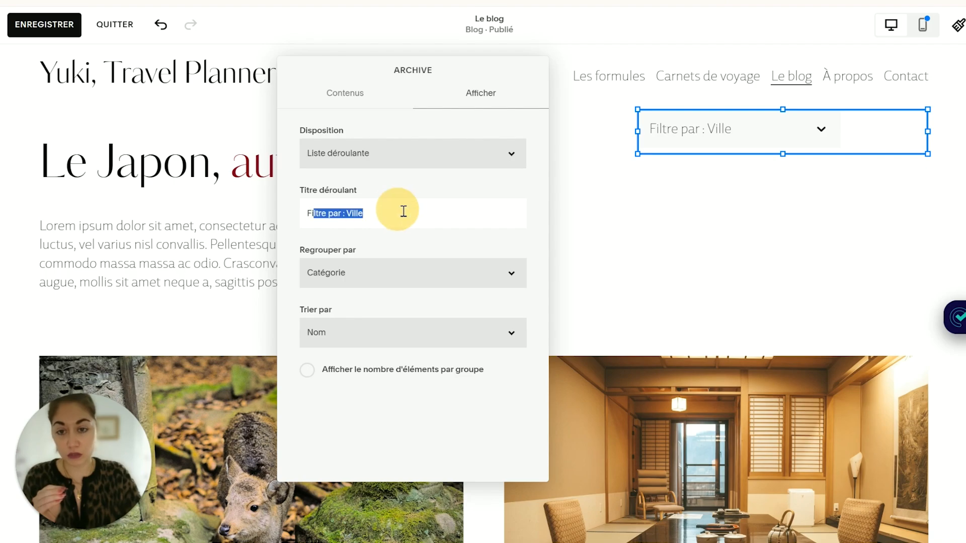
{"action": "left_click", "coordinate": [424, 211]}
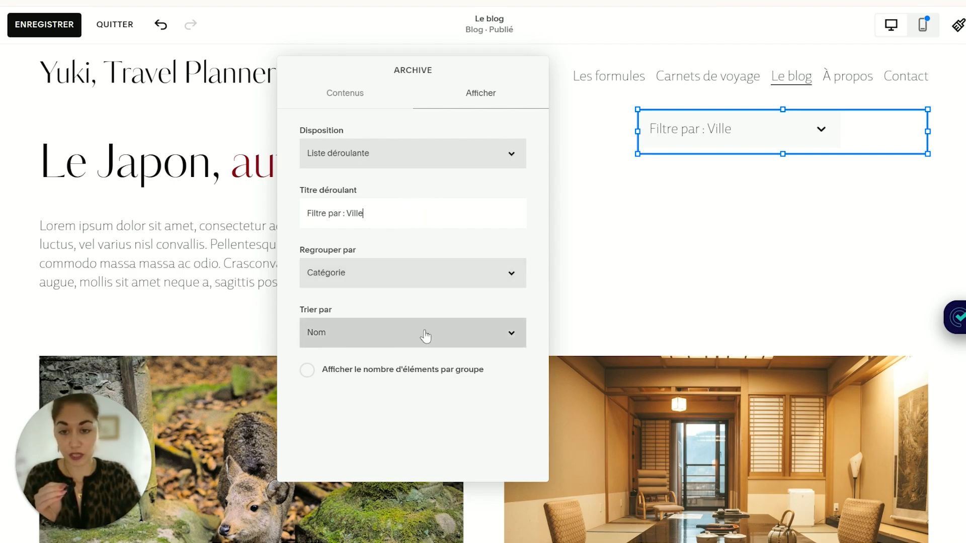
Narrow the Archive block by moving its left edge inward by two grid columns, then save the page and exit editing
{"action": "left_click", "coordinate": [589, 131]}
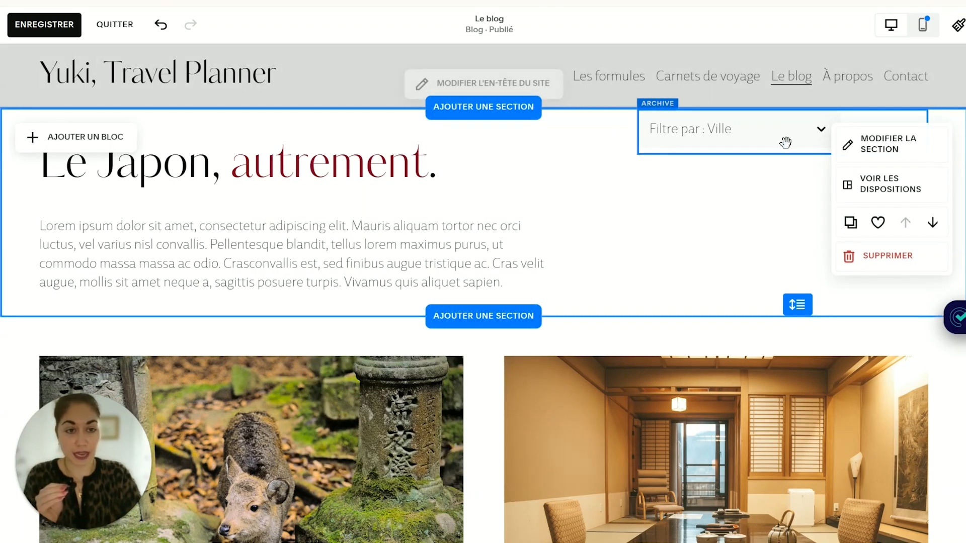
{"action": "left_click", "coordinate": [659, 132]}
{"action": "left_click_drag", "start_coordinate": [663, 132], "coordinate": [733, 147]}
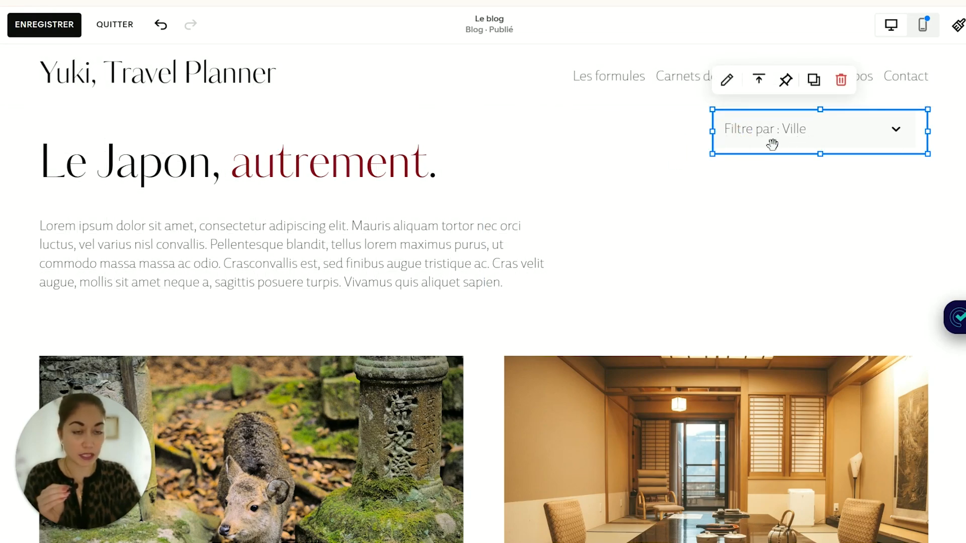
{"action": "left_click", "coordinate": [738, 180]}
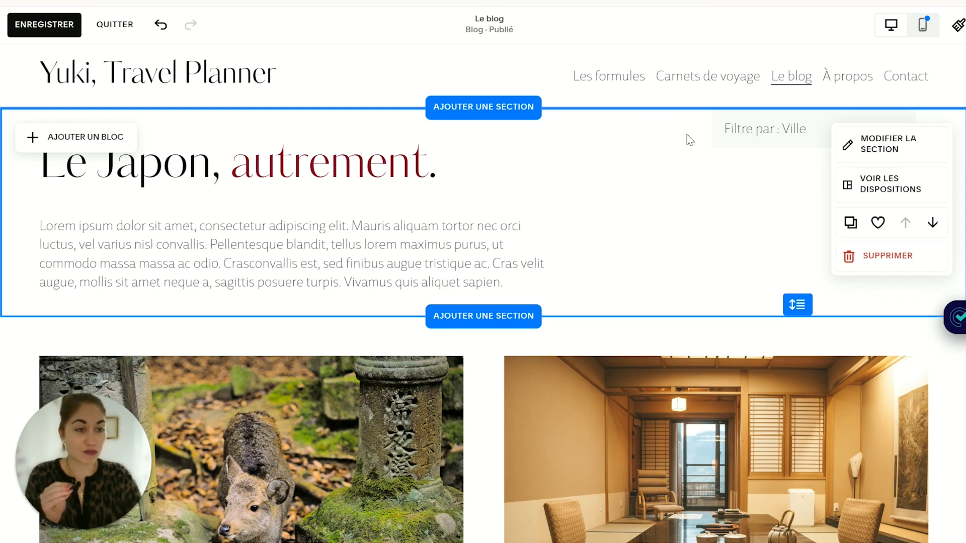
{"action": "left_click", "coordinate": [741, 177]}
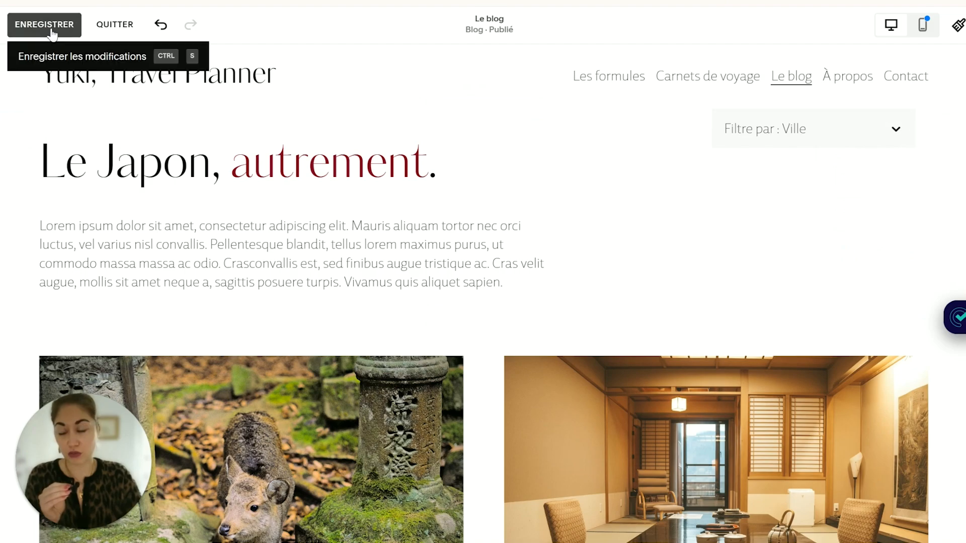
{"action": "left_click", "coordinate": [45, 26]}
{"action": "left_click", "coordinate": [115, 25]}
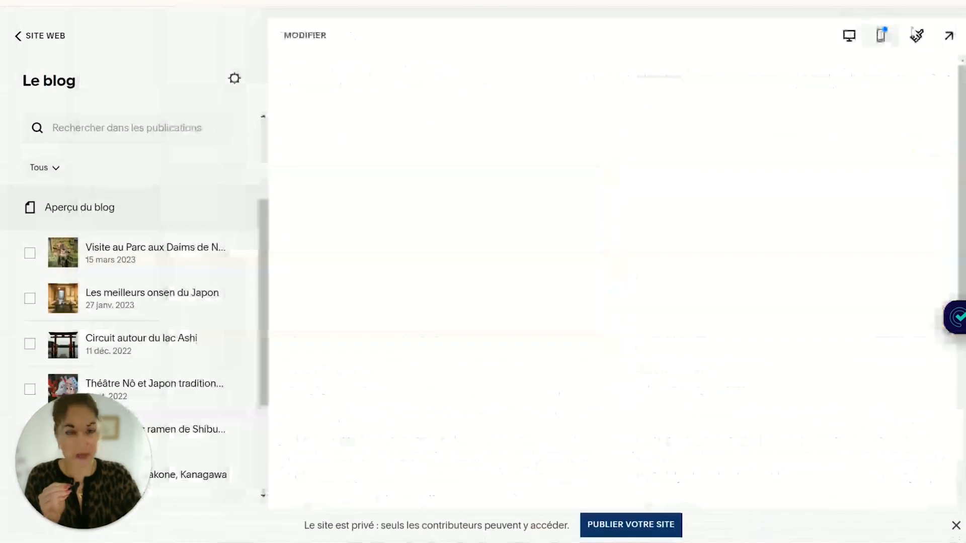
Preview the blog page full screen, look through the posts and test the city filter with Kyoto
{"action": "left_click", "coordinate": [949, 36]}
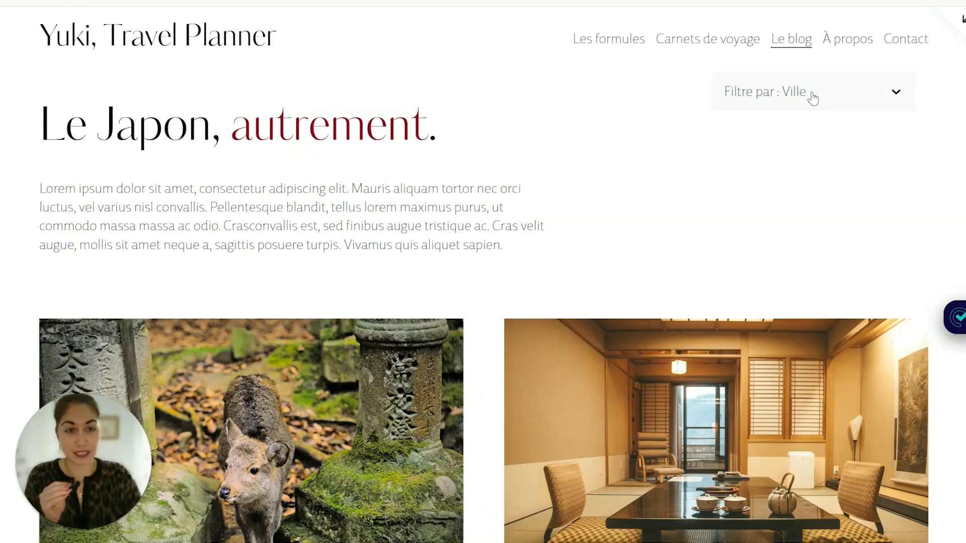
{"action": "scroll", "coordinate": [483, 282], "scroll_direction": "down", "scroll_amount": 8}
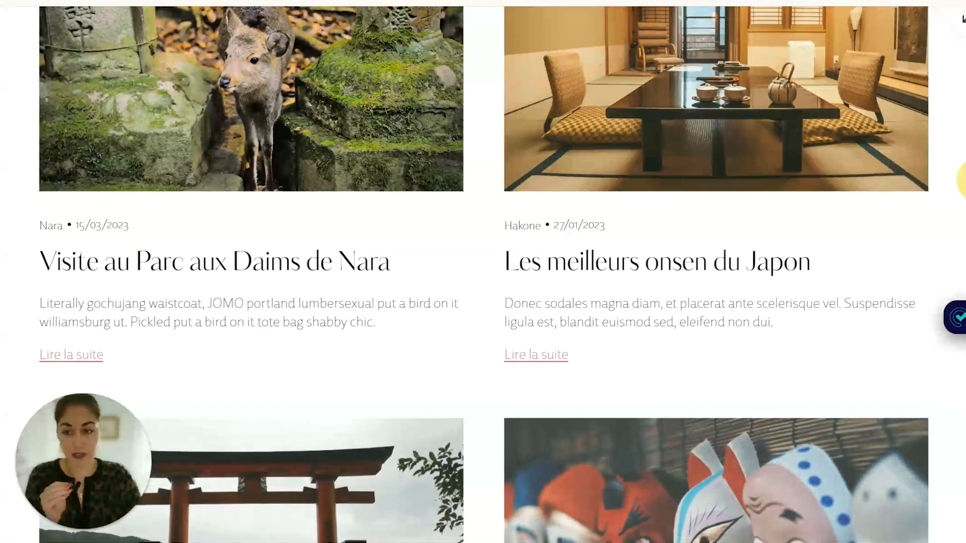
{"action": "scroll", "coordinate": [483, 282], "scroll_direction": "down", "scroll_amount": 2}
{"action": "left_click_drag", "start_coordinate": [965, 202], "coordinate": [965, 75]}
{"action": "left_click", "coordinate": [779, 94]}
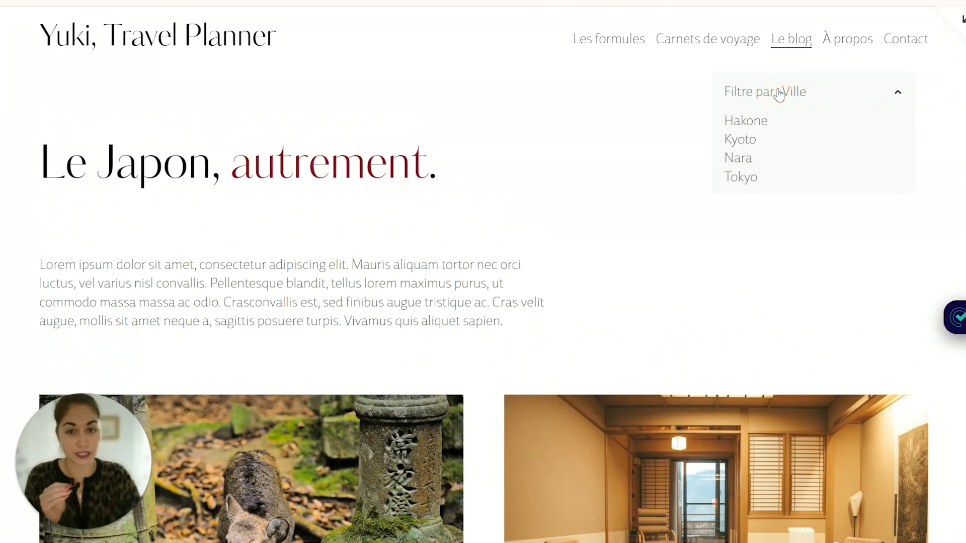
{"action": "left_click", "coordinate": [738, 141]}
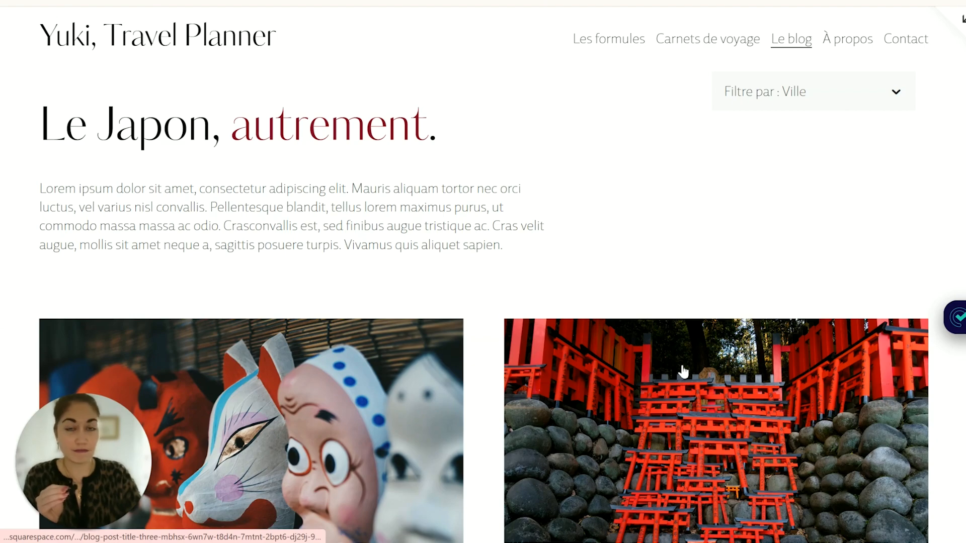
{"action": "left_click", "coordinate": [830, 97]}
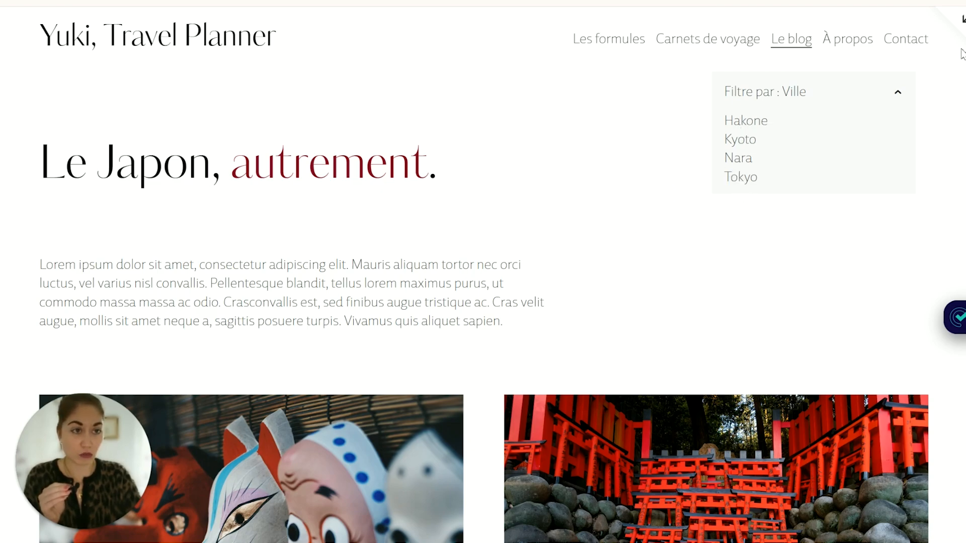
Reopen the page for editing, lower the Archive block one grid row beside the heading and extend its height to the section's last row
{"action": "left_click", "coordinate": [963, 26]}
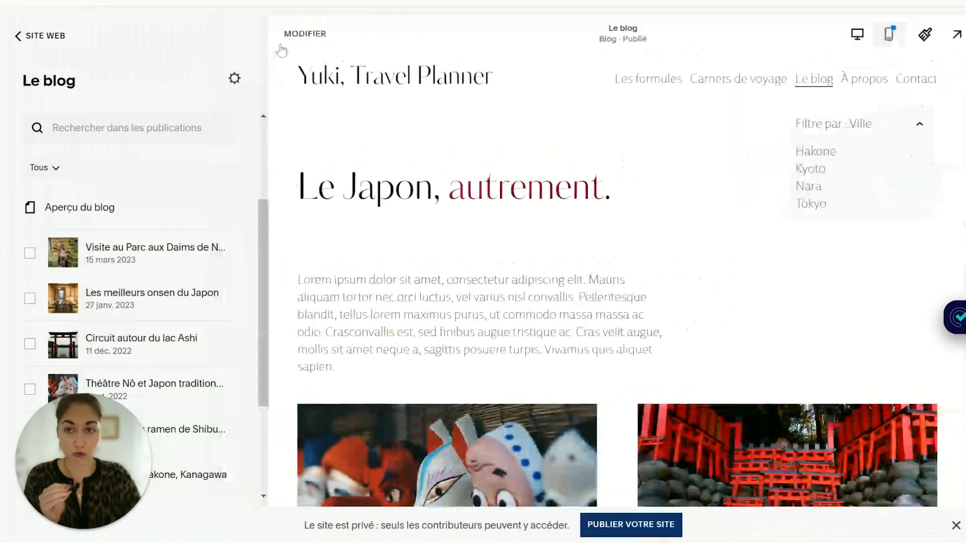
{"action": "left_click", "coordinate": [309, 34]}
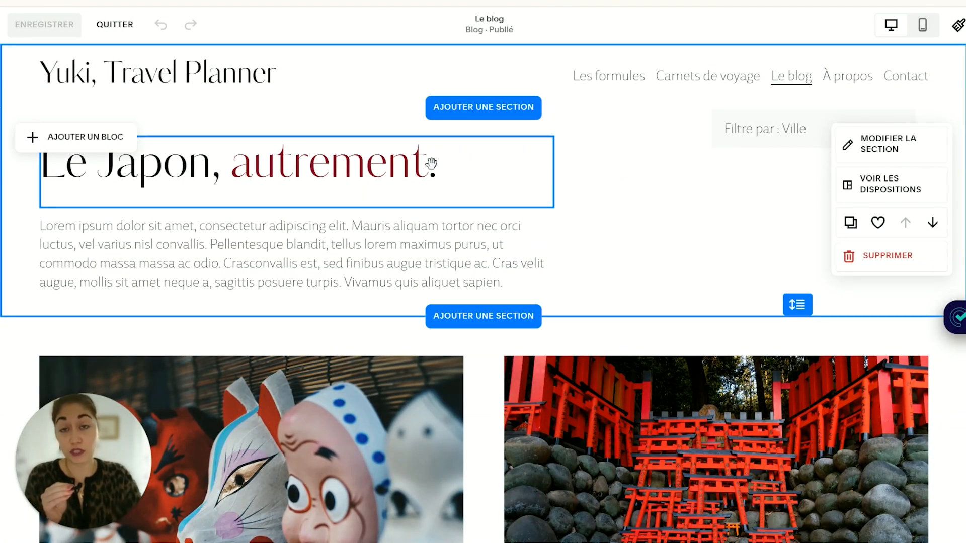
{"action": "left_click_drag", "start_coordinate": [700, 285], "coordinate": [306, 145]}
{"action": "left_click", "coordinate": [638, 205]}
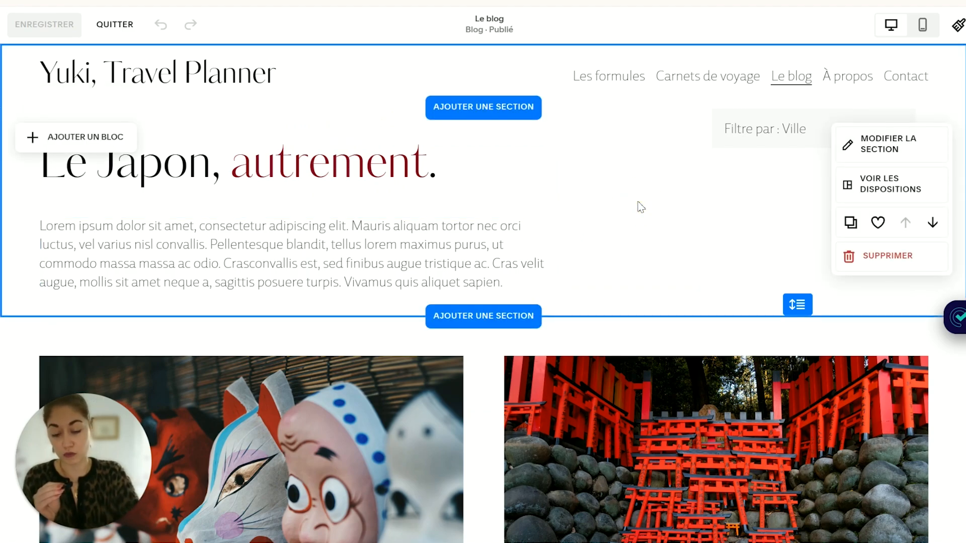
{"action": "key", "text": "g"}
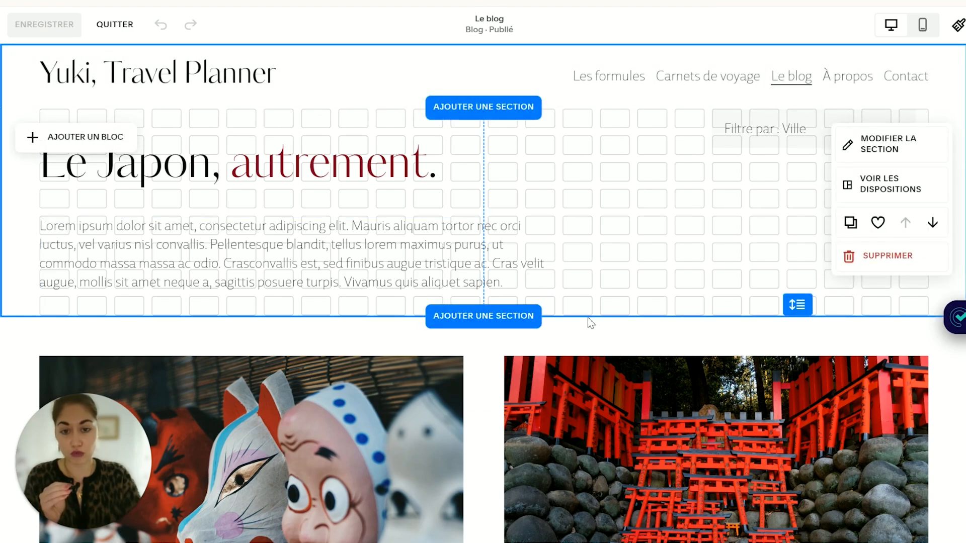
{"action": "left_click", "coordinate": [795, 289]}
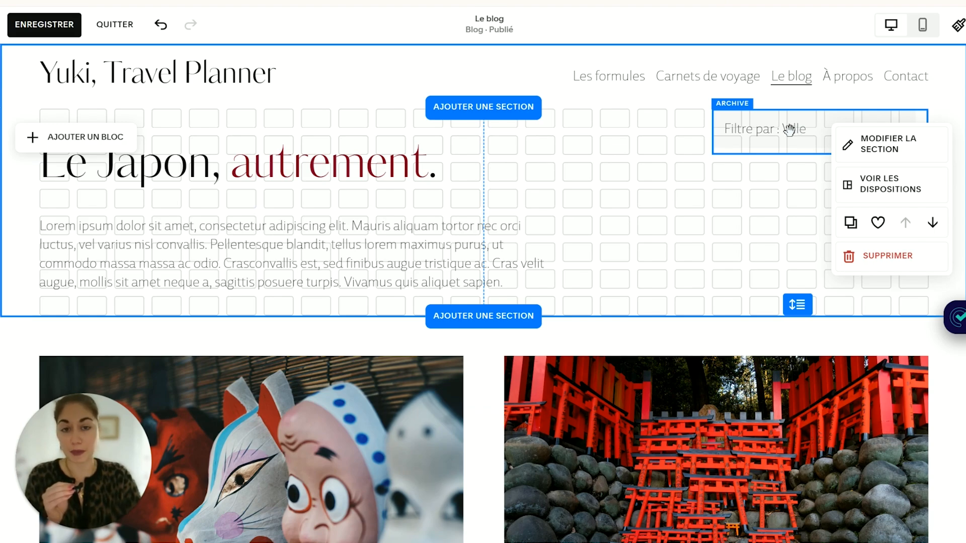
{"action": "left_click_drag", "start_coordinate": [789, 130], "coordinate": [792, 168]}
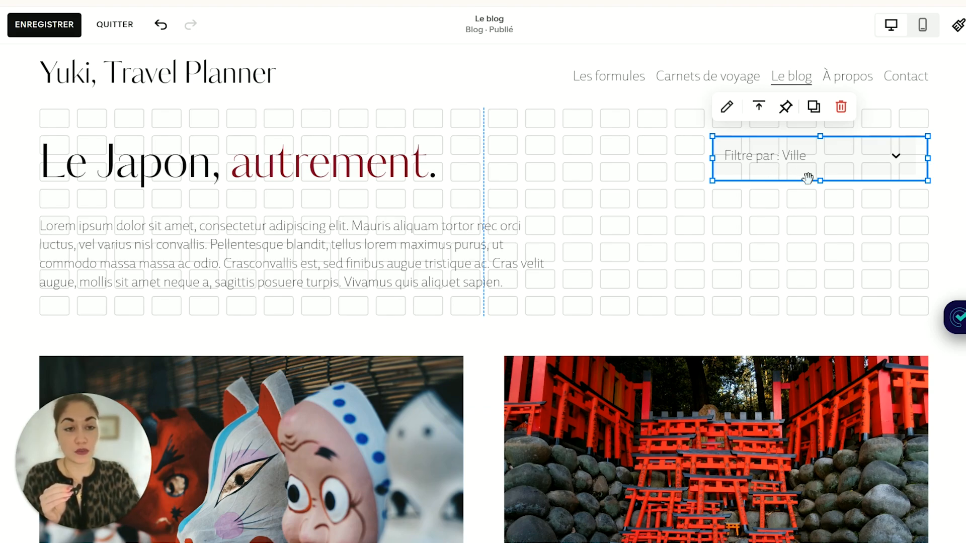
{"action": "left_click_drag", "start_coordinate": [821, 181], "coordinate": [830, 317]}
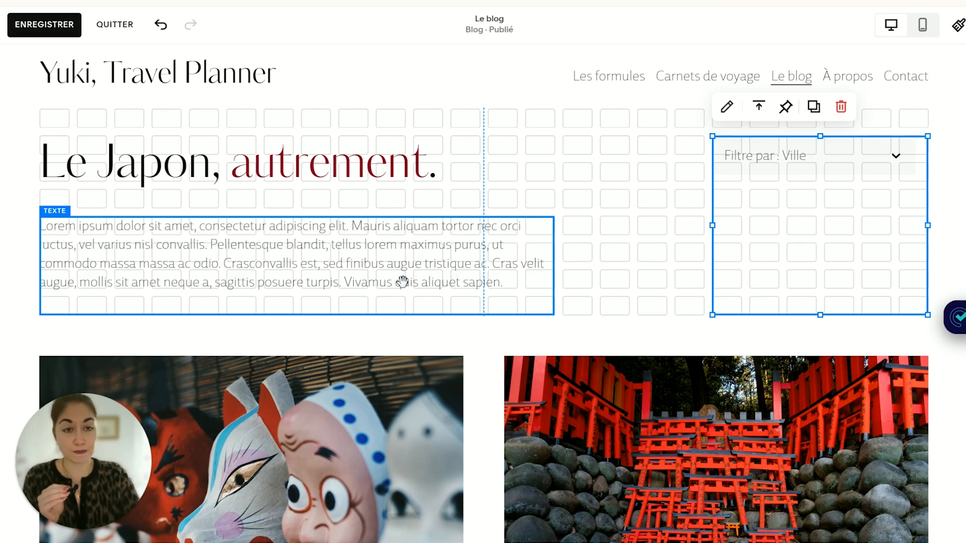
{"action": "left_click", "coordinate": [593, 255]}
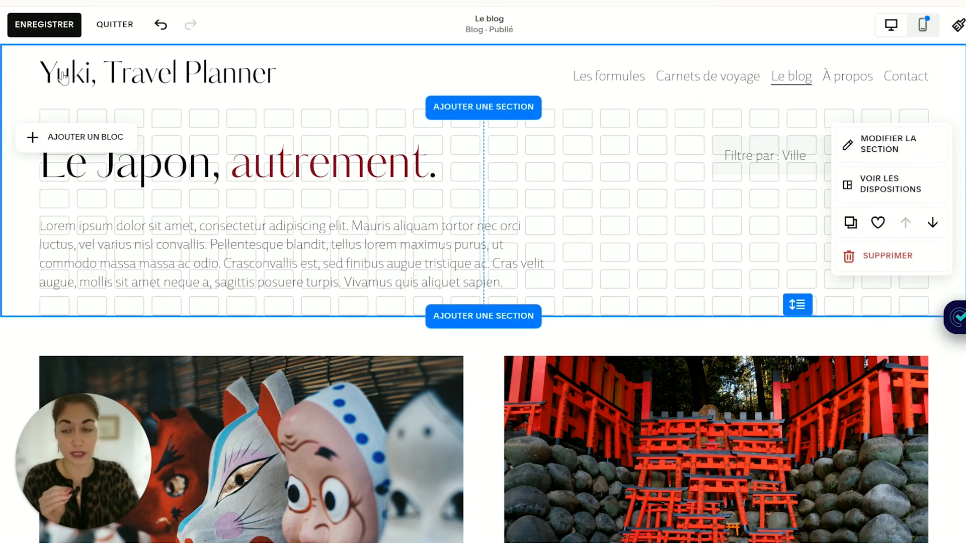
Save the blog page changes and exit editing
{"action": "left_click", "coordinate": [52, 28]}
{"action": "left_click", "coordinate": [104, 20]}
{"action": "left_click", "coordinate": [125, 28]}
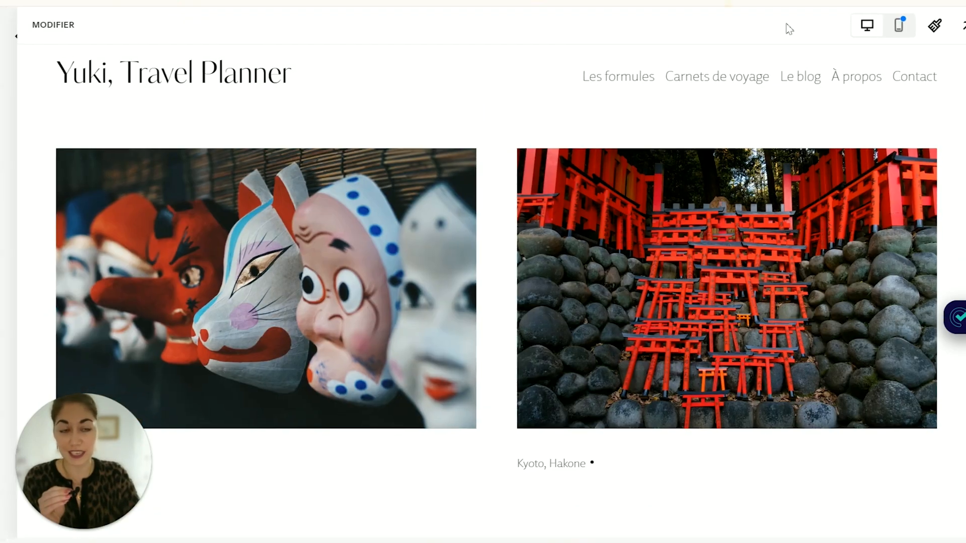
Preview the blog page full screen and expand the city filter to check how the intro layout behaves
{"action": "left_click", "coordinate": [934, 45]}
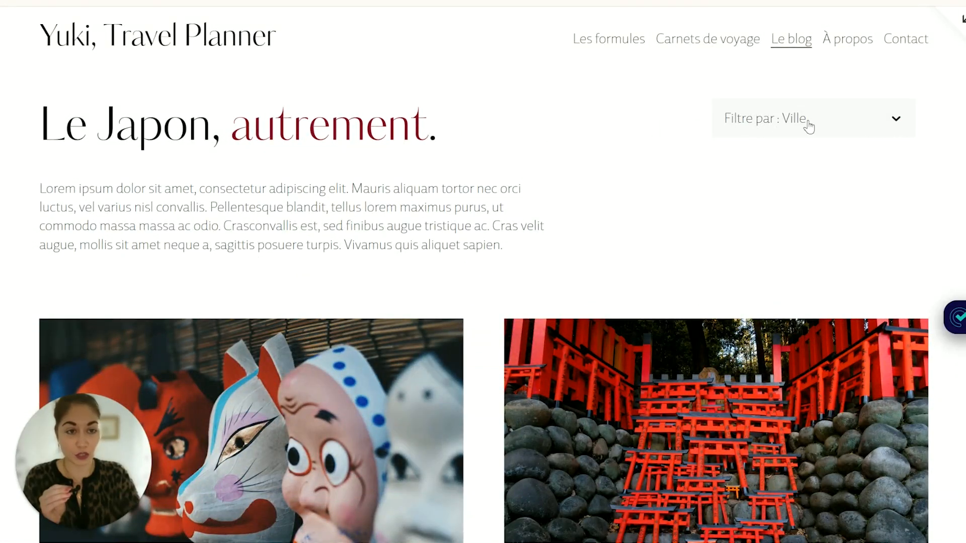
{"action": "left_click", "coordinate": [859, 123]}
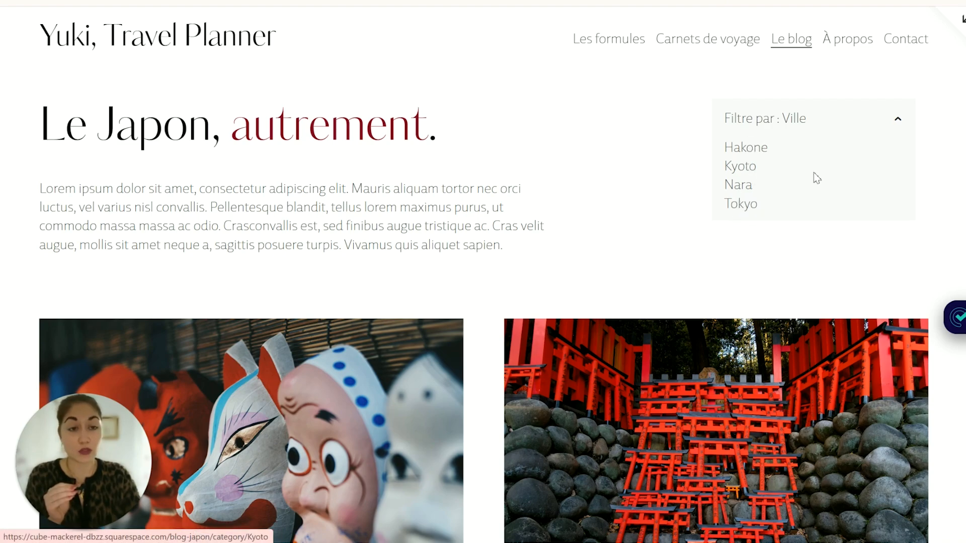
{"action": "left_click", "coordinate": [695, 179]}
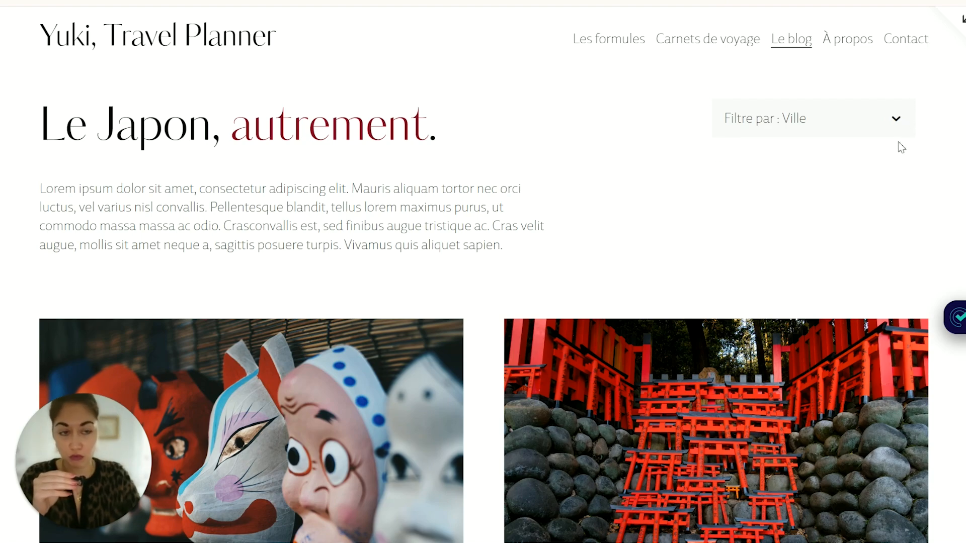
{"action": "scroll", "coordinate": [918, 276], "scroll_direction": "down", "scroll_amount": 2}
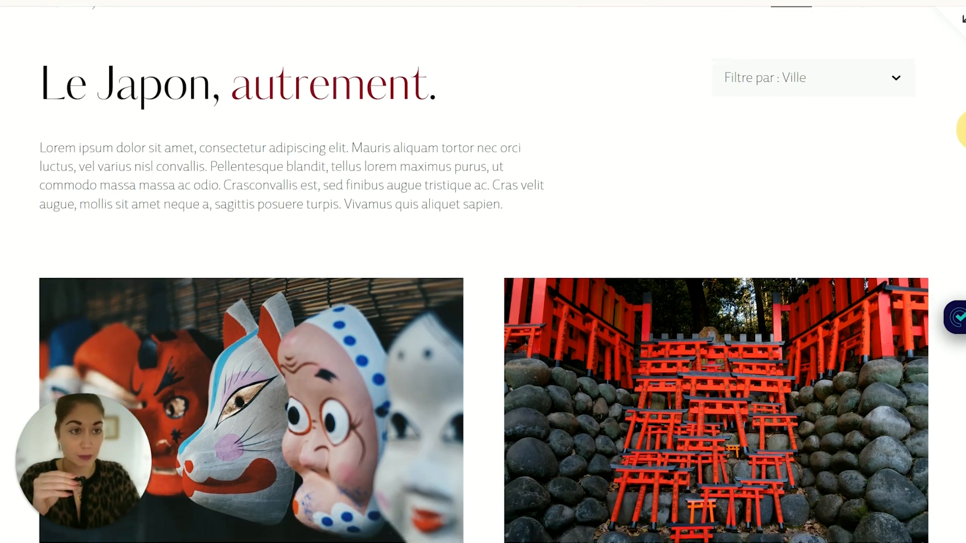
{"action": "scroll", "coordinate": [483, 271], "scroll_direction": "up", "scroll_amount": 2}
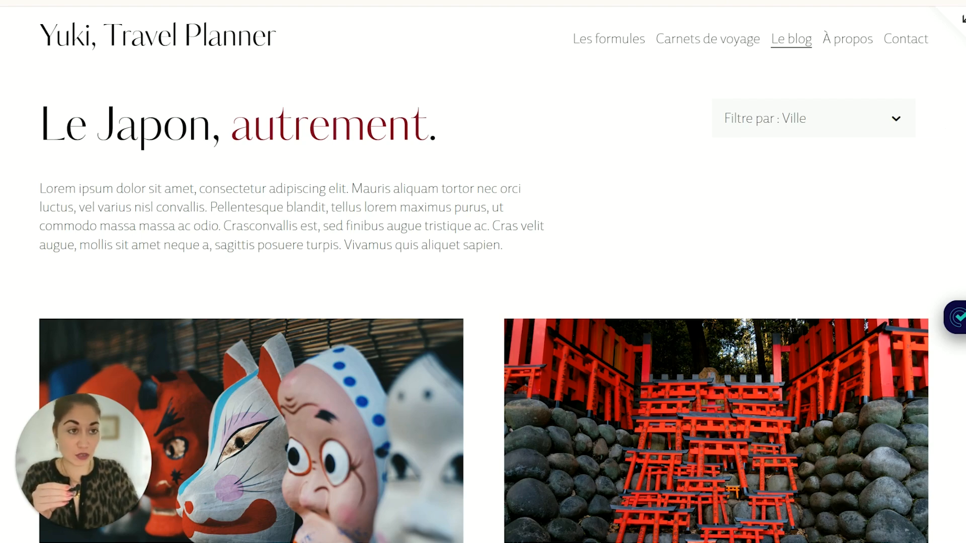
{"action": "left_click", "coordinate": [962, 19]}
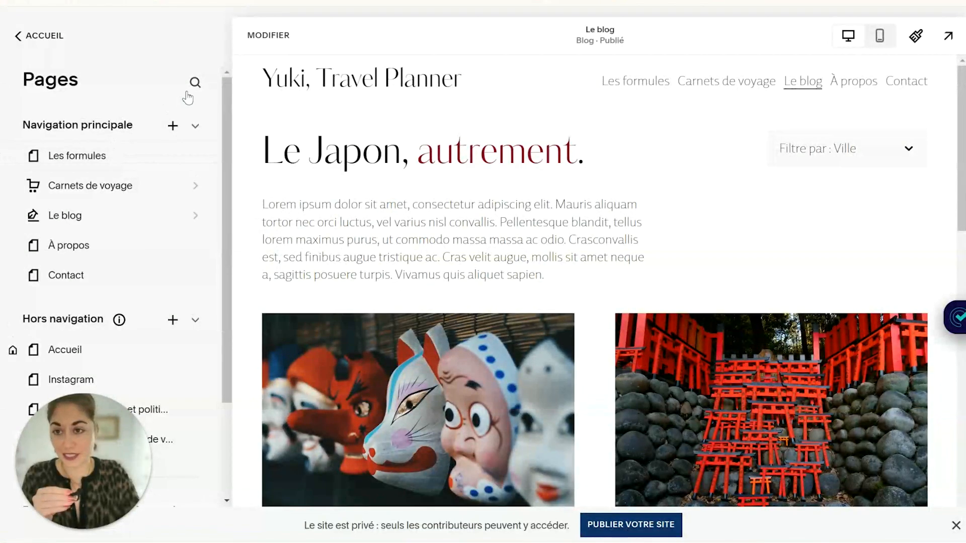
{"action": "left_click", "coordinate": [194, 83]}
{"action": "type", "text": "css"}
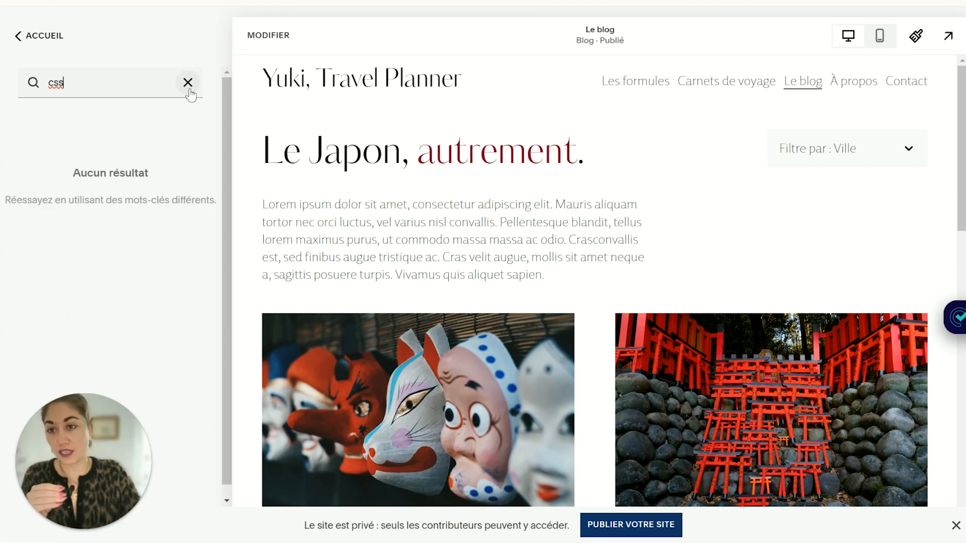
{"action": "left_click", "coordinate": [188, 82]}
{"action": "left_click", "coordinate": [186, 82]}
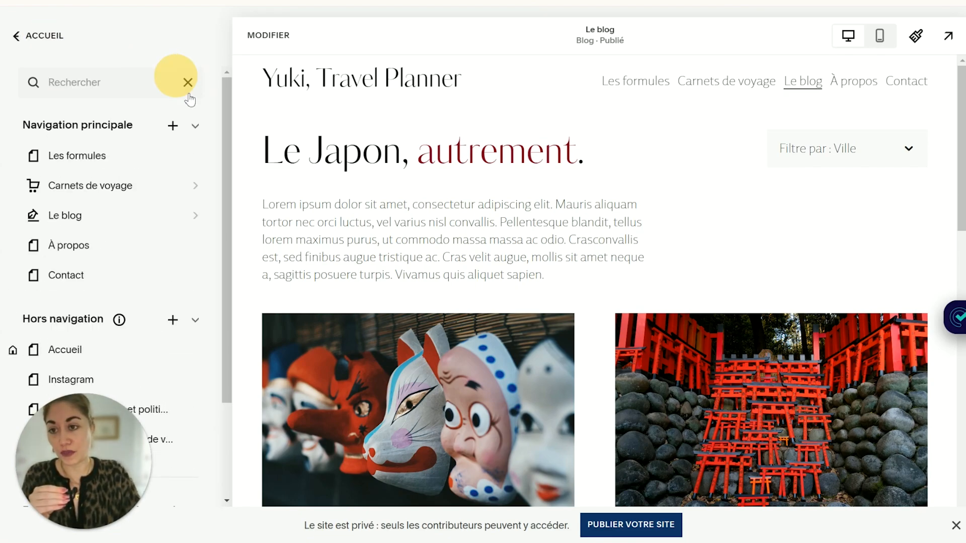
Search the whole site dashboard for "css" and open the CSS personnalisé editor
{"action": "left_click", "coordinate": [142, 35]}
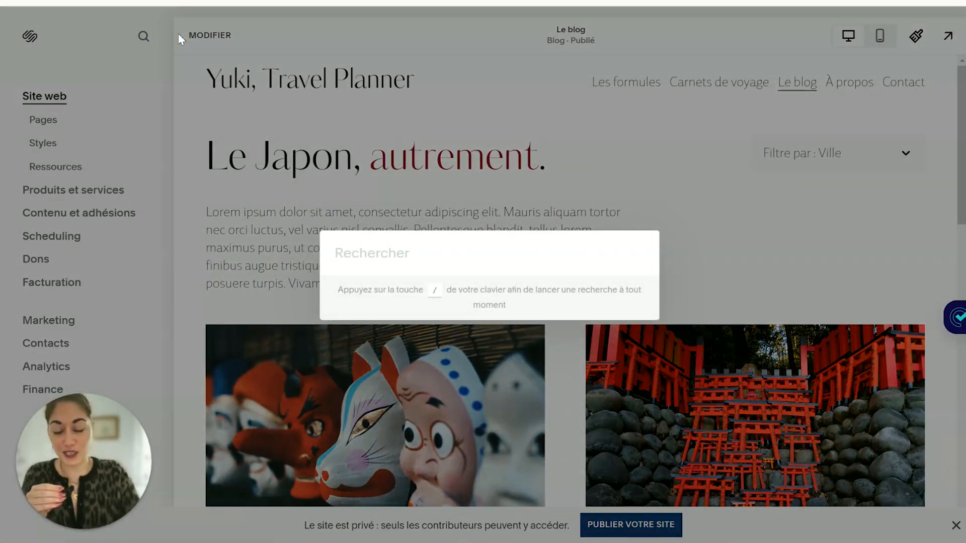
{"action": "type", "text": "css"}
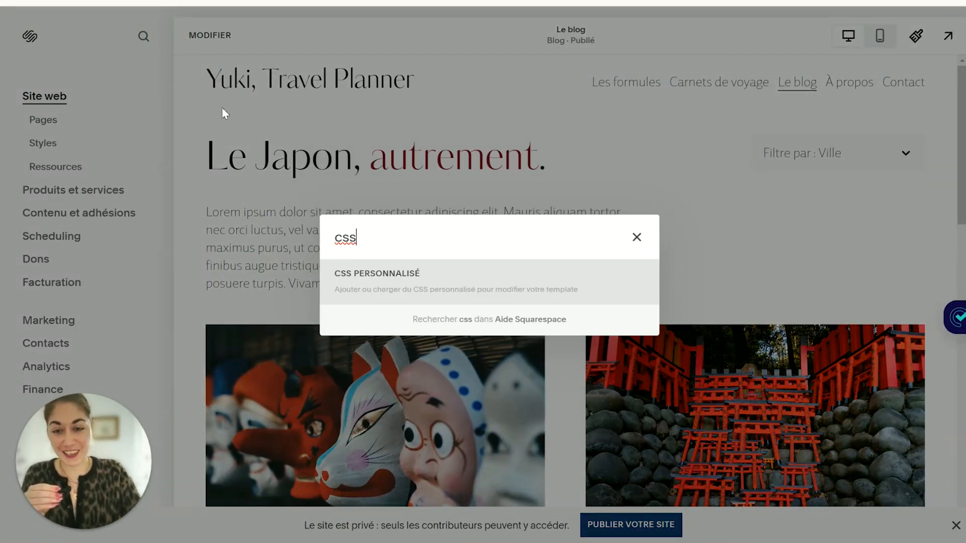
{"action": "left_click", "coordinate": [480, 277]}
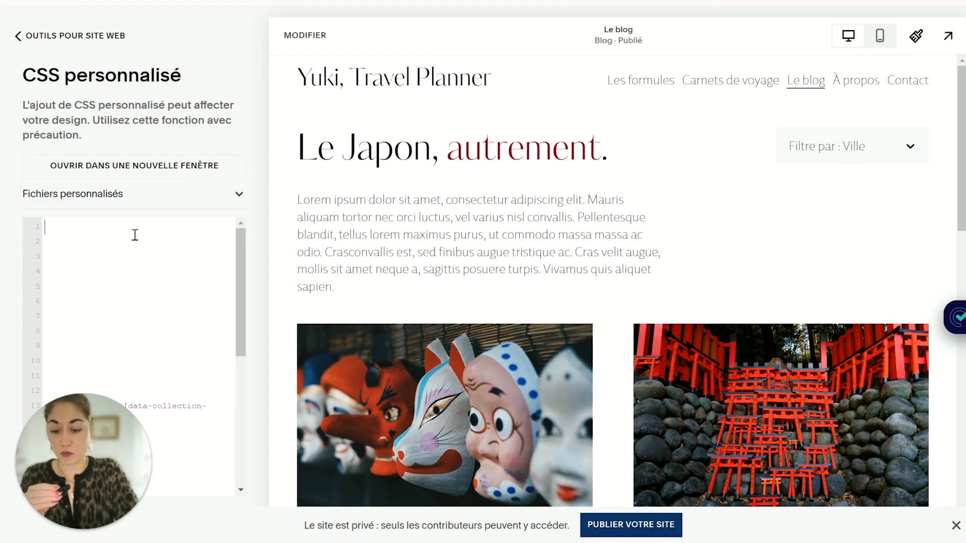
Add and save the CSS rule ".sqs-block-archive .archive-block-setting-layout-dropdown.archive-block-wrapper { max-width: 300px; }", and preview the page full screen
{"action": "type", "text": ".sqs-block-archive .archive-block-setting-layout-dropdown.archive-block-wrapper {     max-width: 300px; }"}
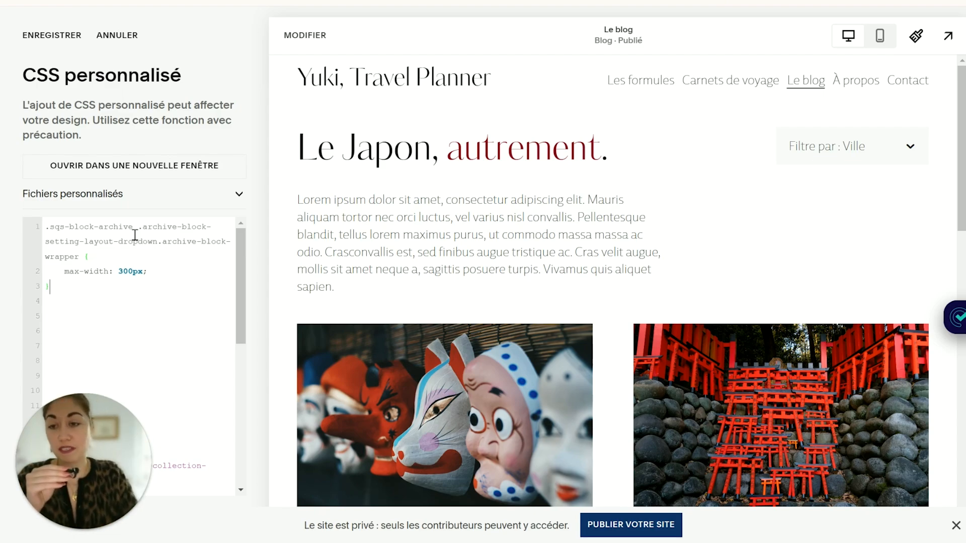
{"action": "left_click", "coordinate": [60, 34]}
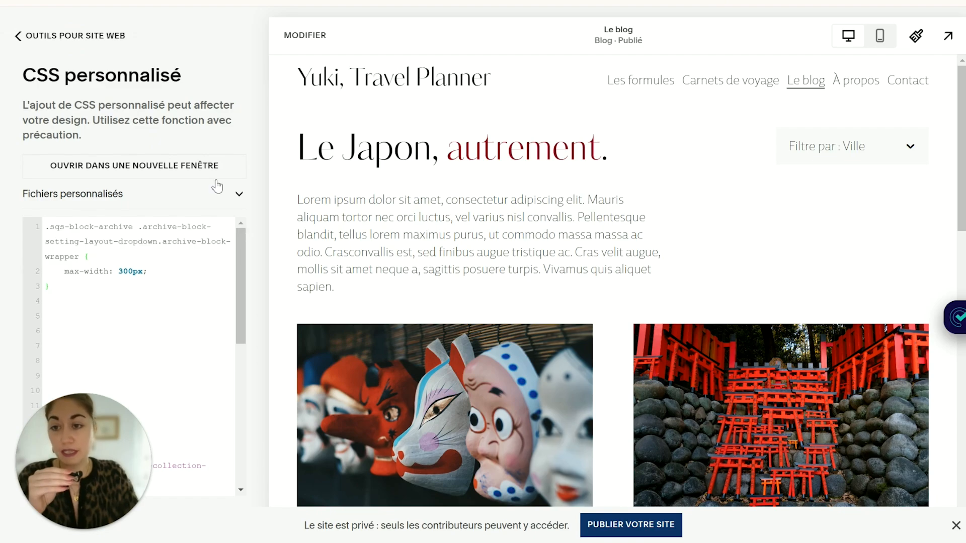
{"action": "left_click", "coordinate": [948, 36]}
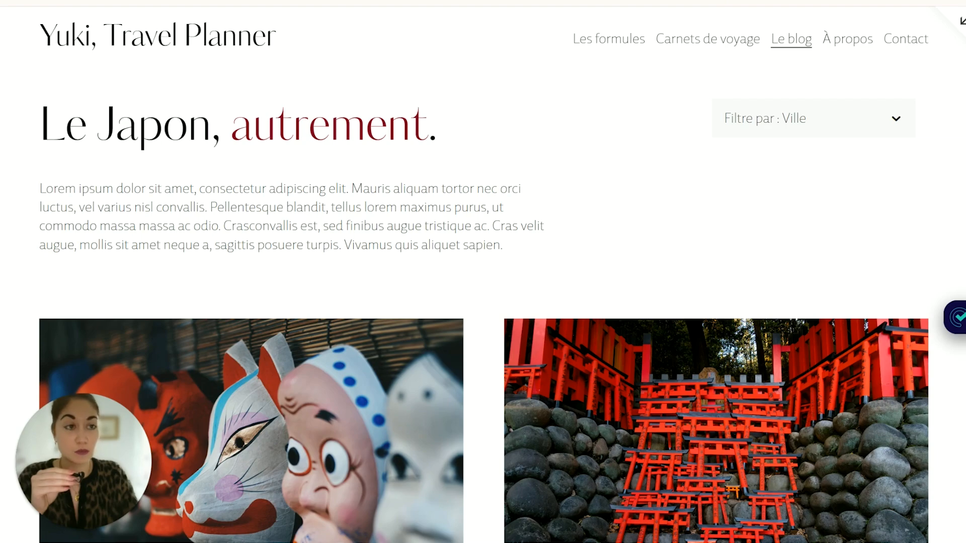
Exit the full-screen preview, set the archive dropdown's max-width to 350px in the custom CSS, and save it
{"action": "left_click", "coordinate": [962, 19]}
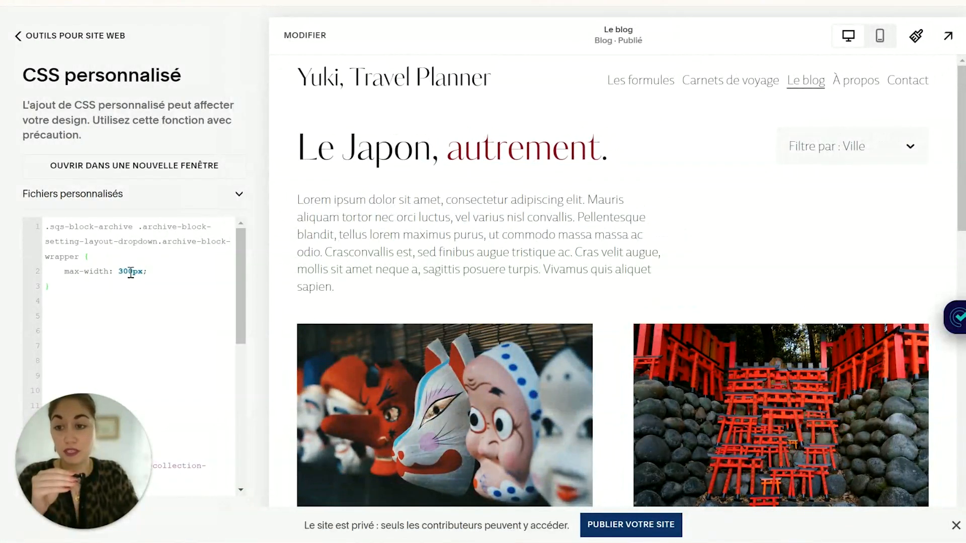
{"action": "left_click", "coordinate": [127, 272]}
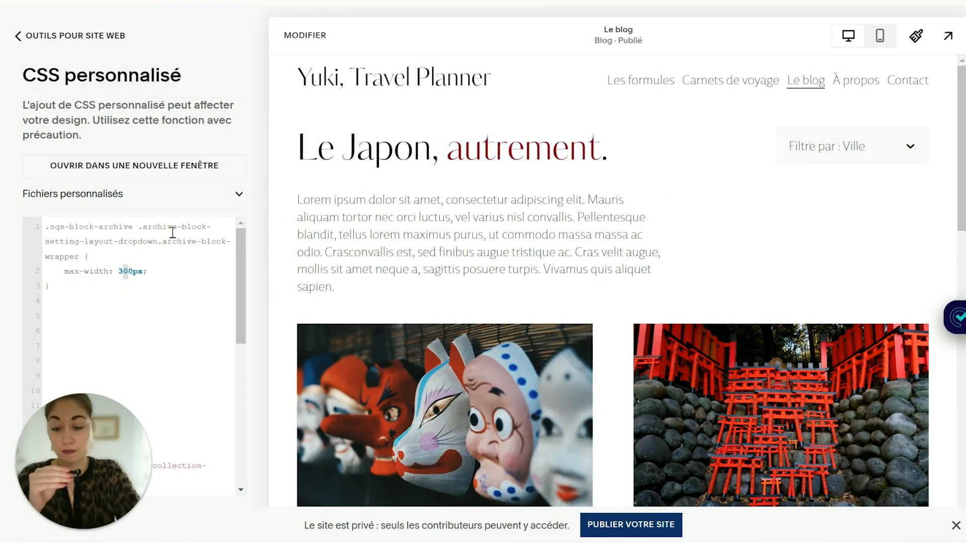
{"action": "key", "text": "Delete"}
{"action": "type", "text": "5"}
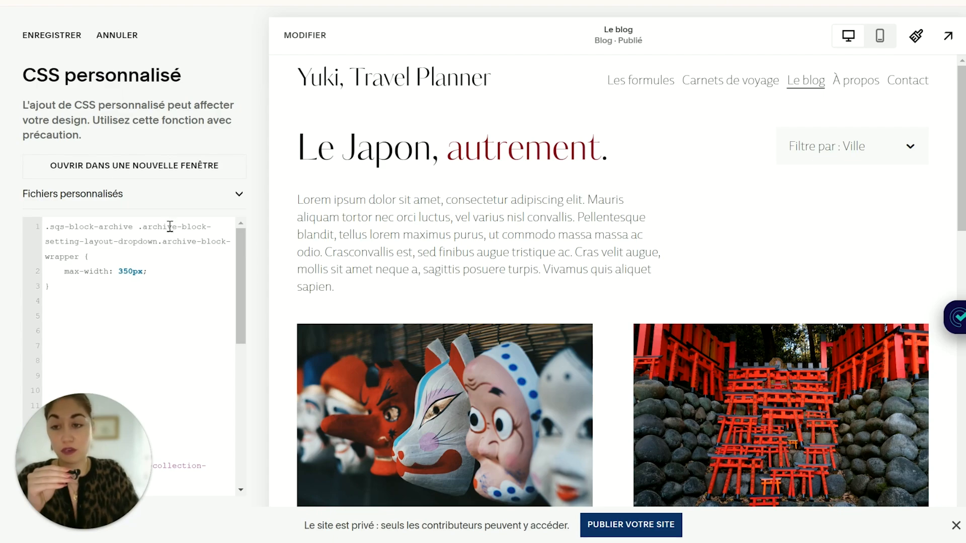
{"action": "left_click", "coordinate": [40, 44]}
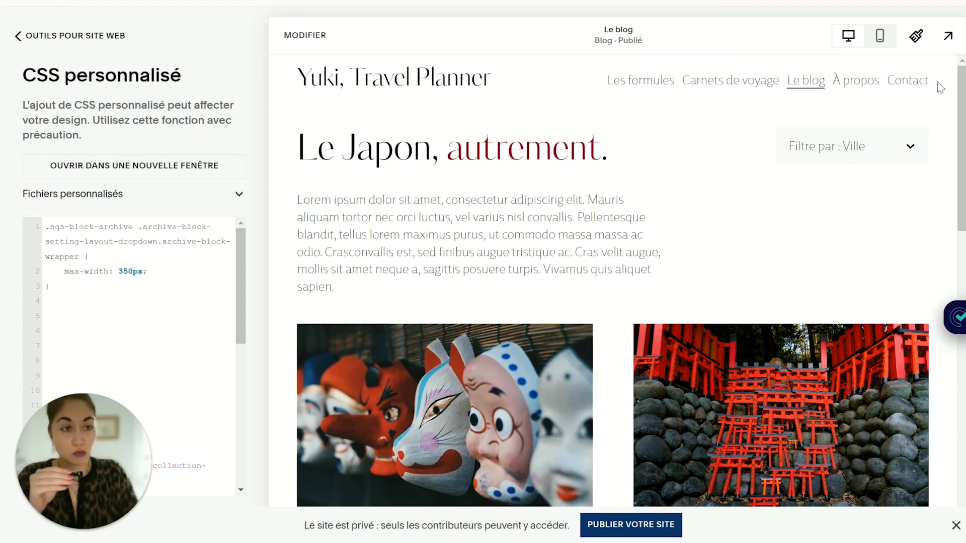
Preview the blog page full screen and check the city filter's width and alignment against the header and post grid
{"action": "left_click_drag", "start_coordinate": [71, 273], "coordinate": [108, 276]}
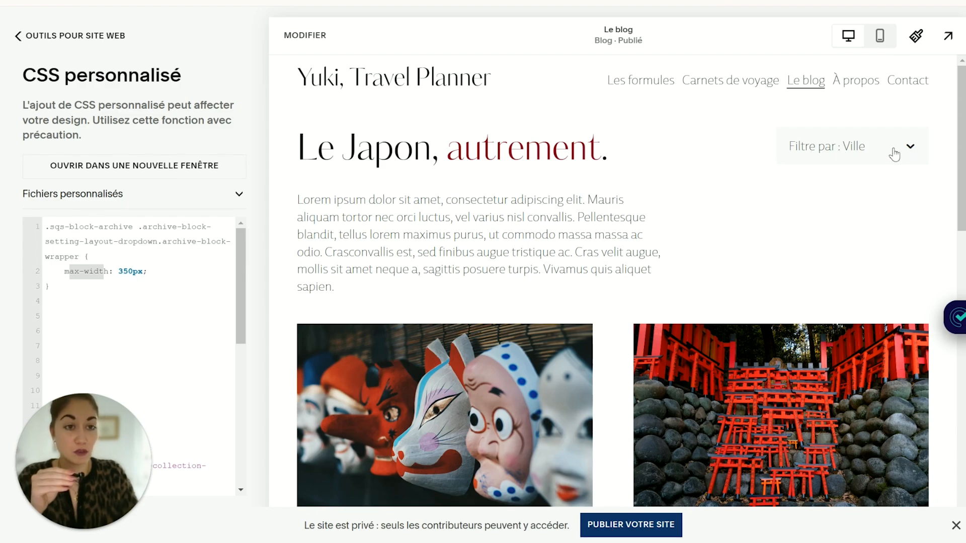
{"action": "left_click", "coordinate": [949, 36]}
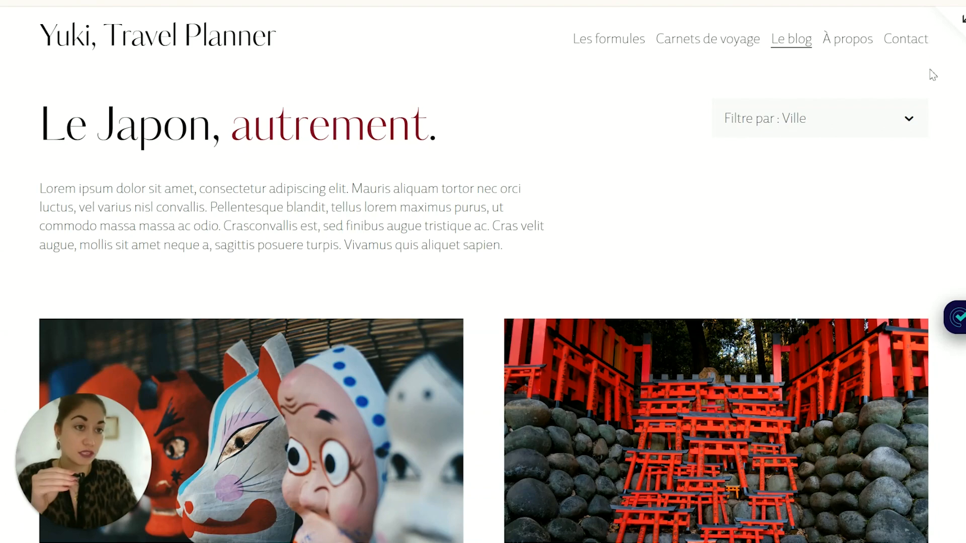
{"action": "scroll", "coordinate": [950, 190], "scroll_direction": "down", "scroll_amount": 1}
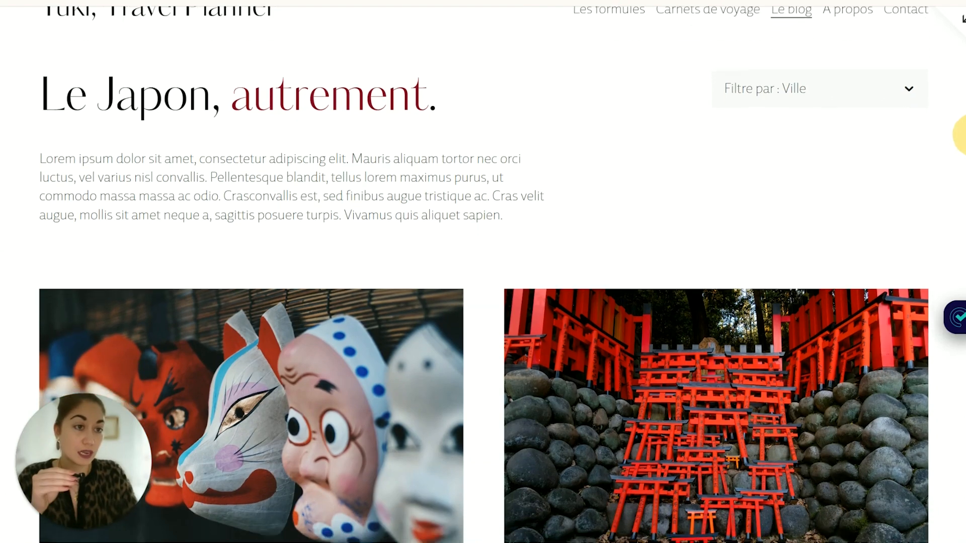
{"action": "scroll", "coordinate": [956, 126], "scroll_direction": "up", "scroll_amount": 1}
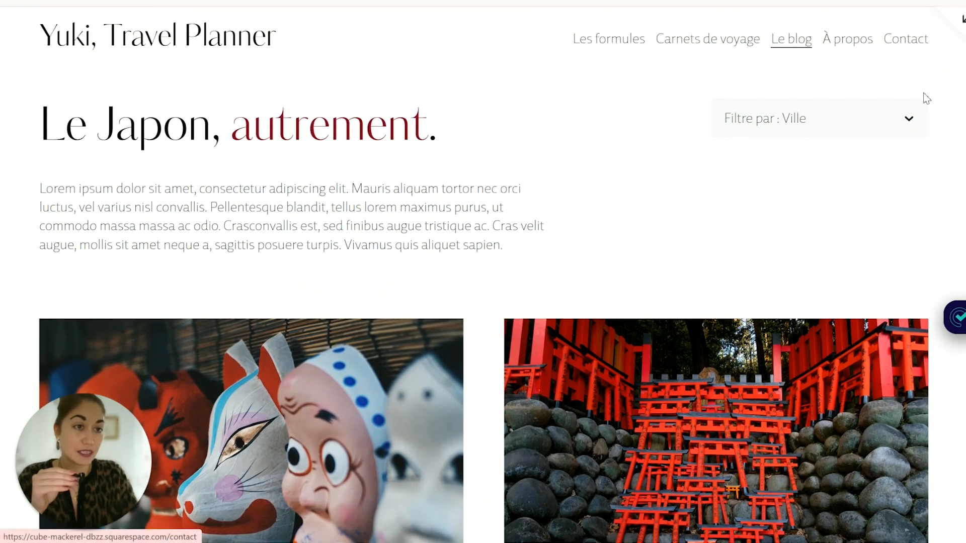
{"action": "scroll", "coordinate": [946, 151], "scroll_direction": "down", "scroll_amount": 3}
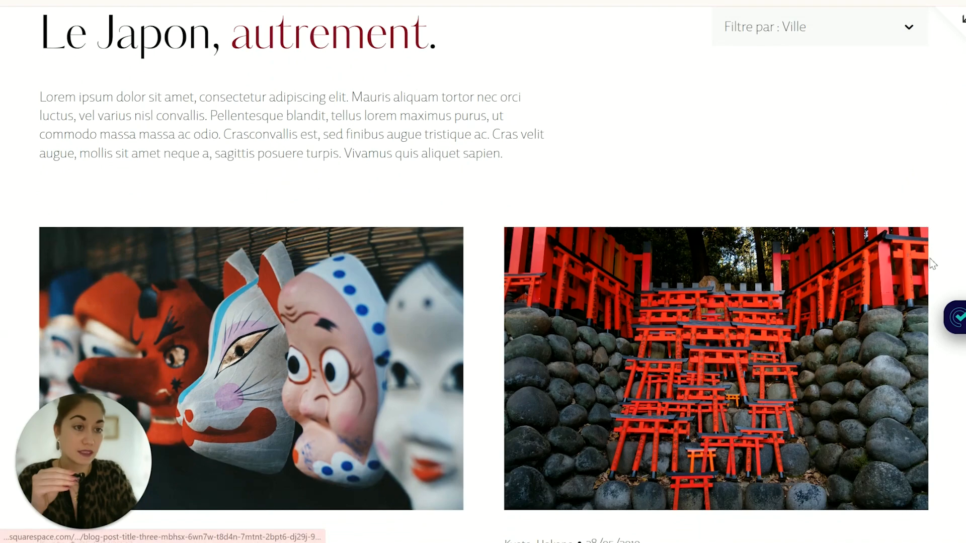
{"action": "scroll", "coordinate": [944, 162], "scroll_direction": "up", "scroll_amount": 3}
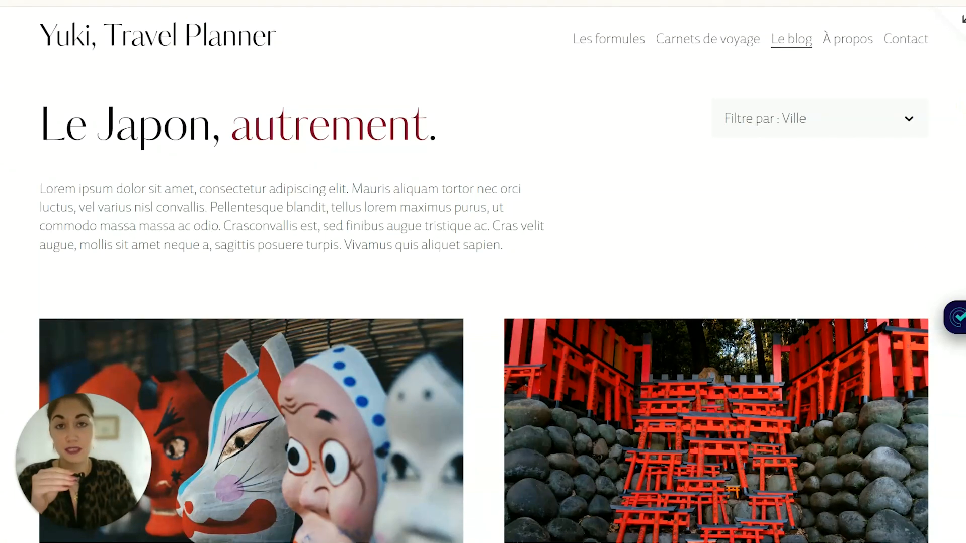